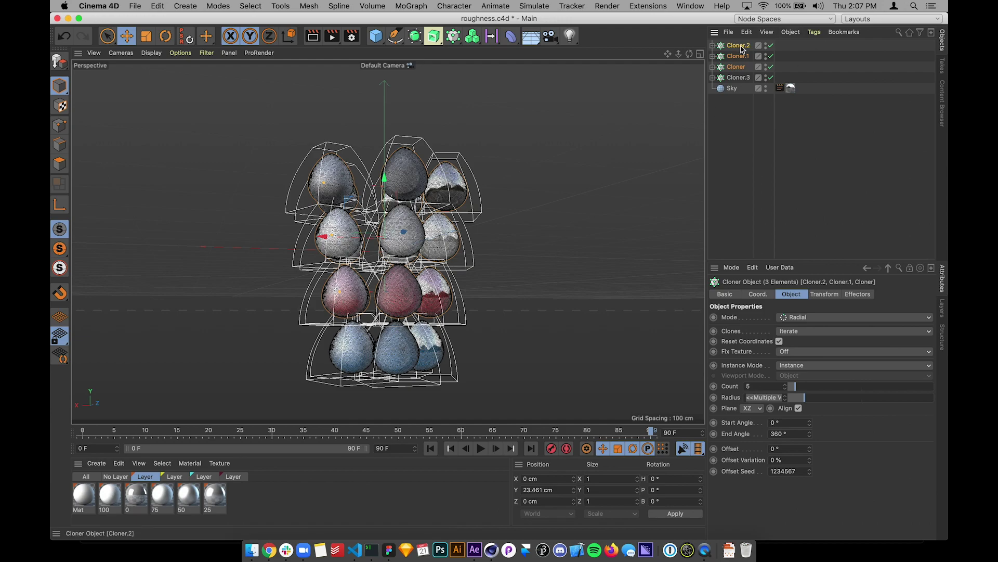
- Delete the three cloners Cloner.2, Cloner.1 and Cloner, and expand the hierarchy of Cloner.3
click(730, 133)
click(733, 68)
shift+click(734, 48)
key(Delete)
click(713, 45)
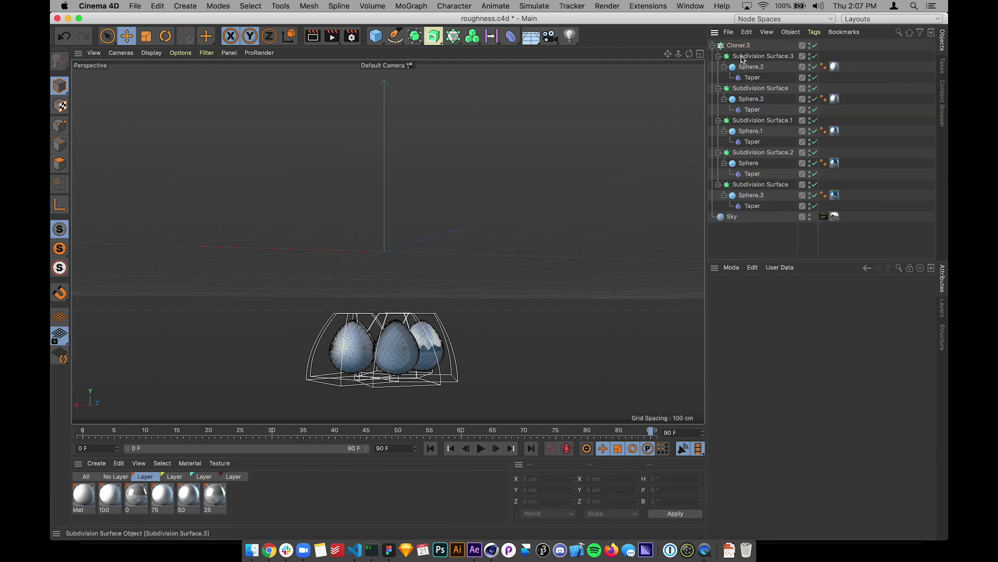
- Disable Cloner.3 and delete its first four subdivision surface objects, leaving only the one containing Sphere.3
click(741, 45)
click(814, 45)
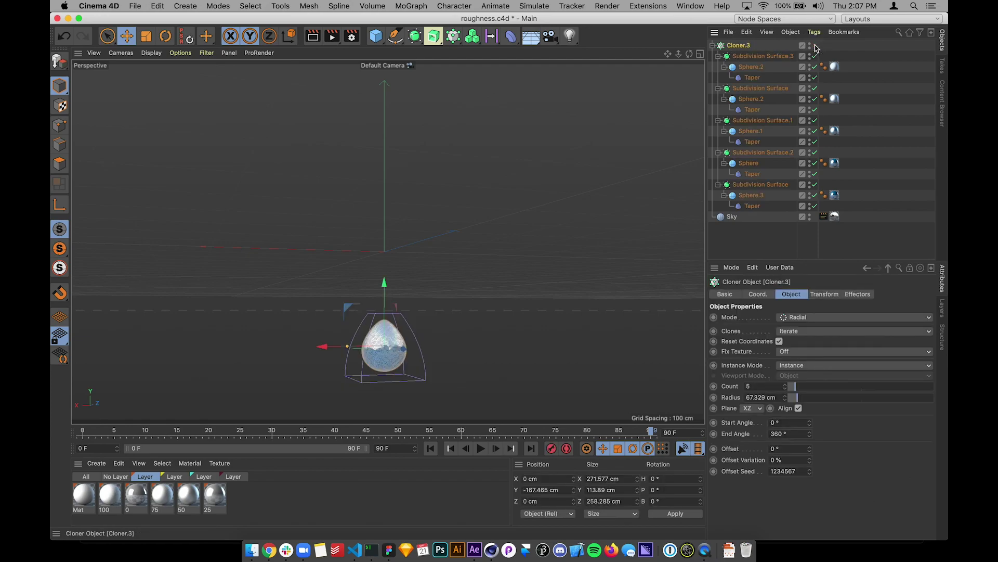
click(761, 56)
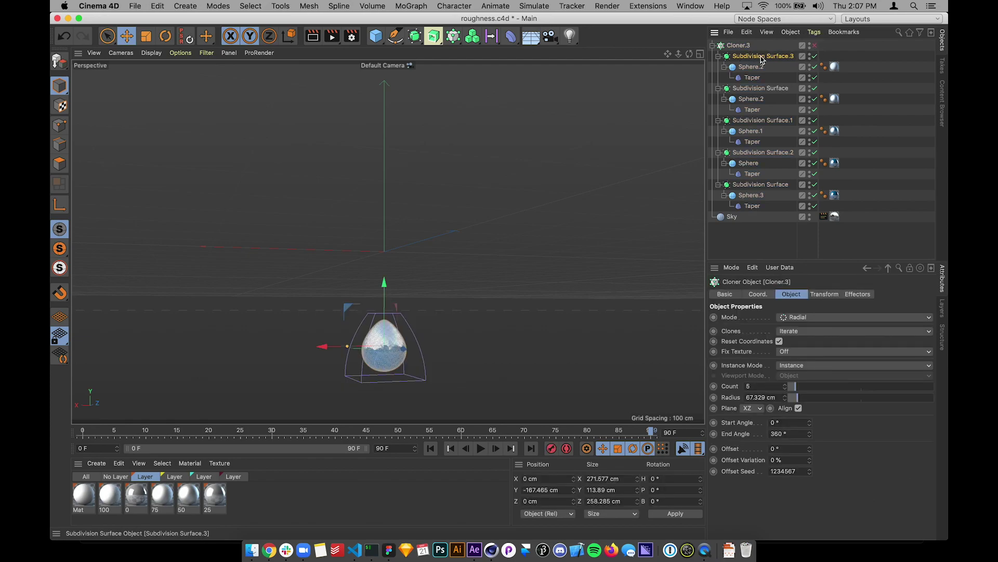
shift+click(746, 153)
key(Delete)
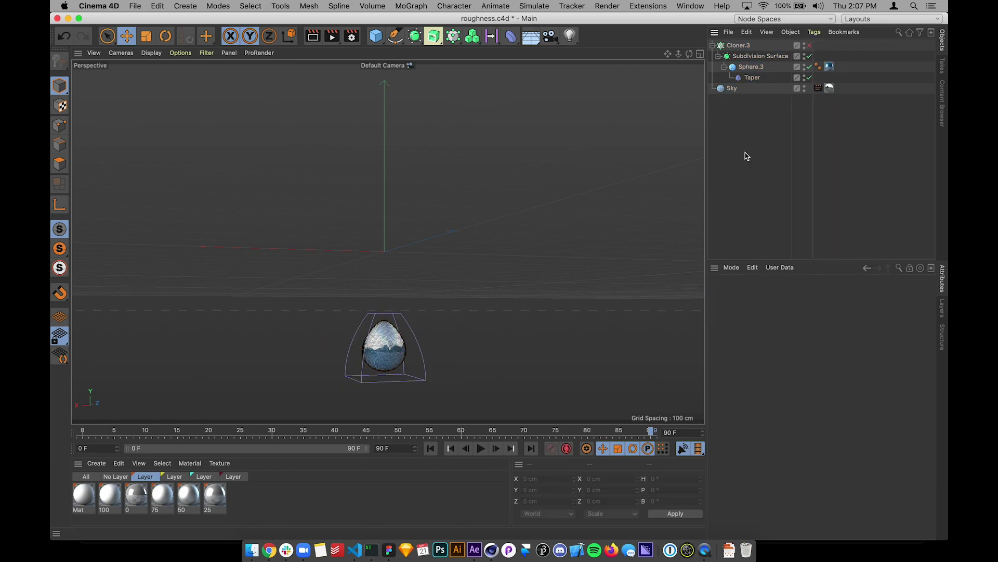
- Disable the Subdivision Surface and the Taper deformer to show the plain Sphere.3 up close
click(809, 56)
click(810, 77)
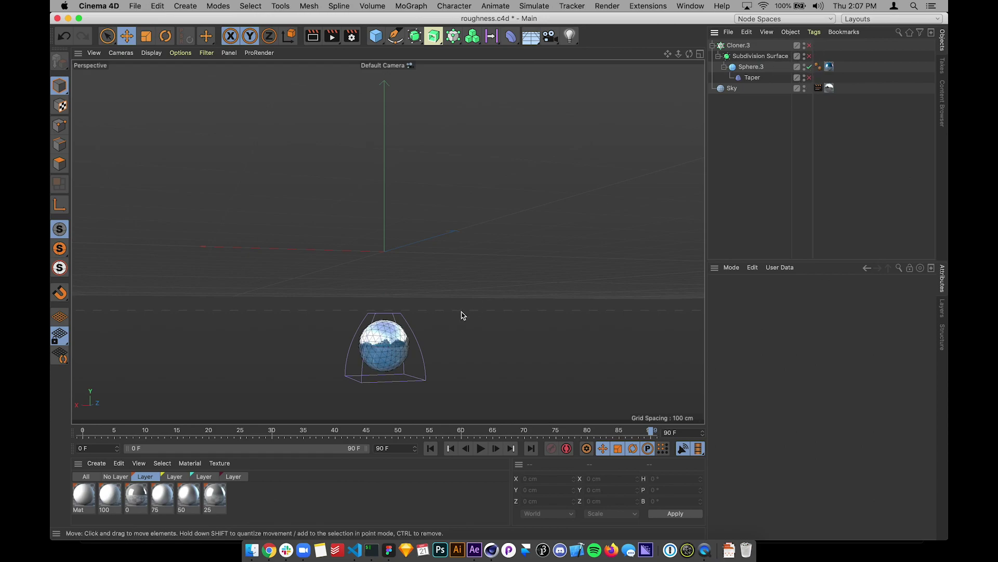
click(752, 67)
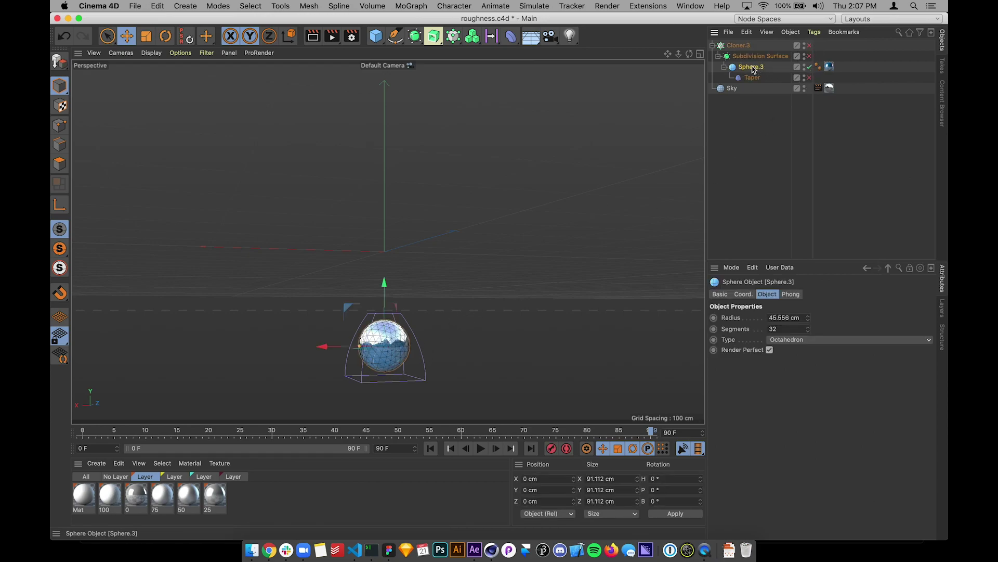
key(d)
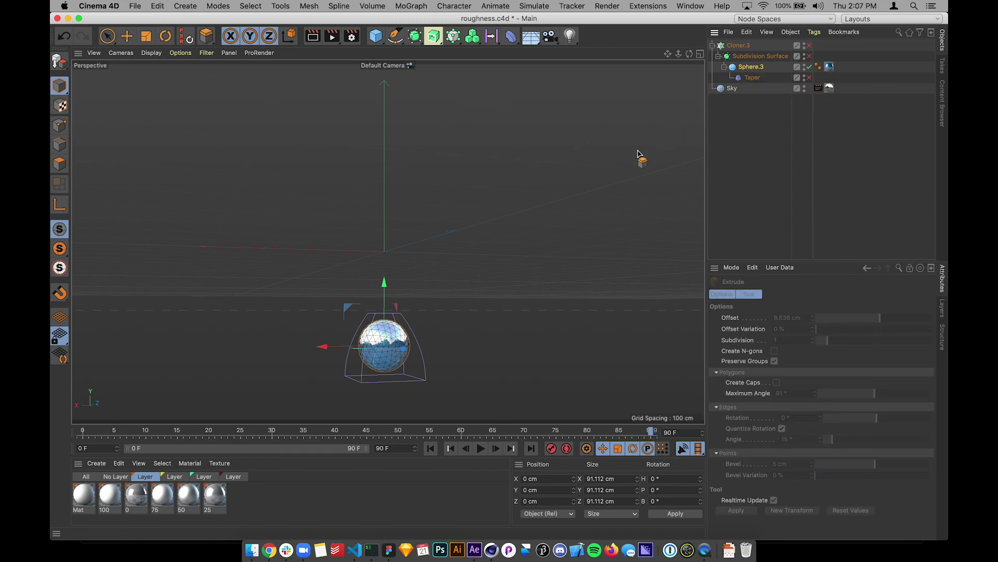
alt+right_drag(400, 356, 528, 322)
alt+right_drag(453, 342, 536, 285)
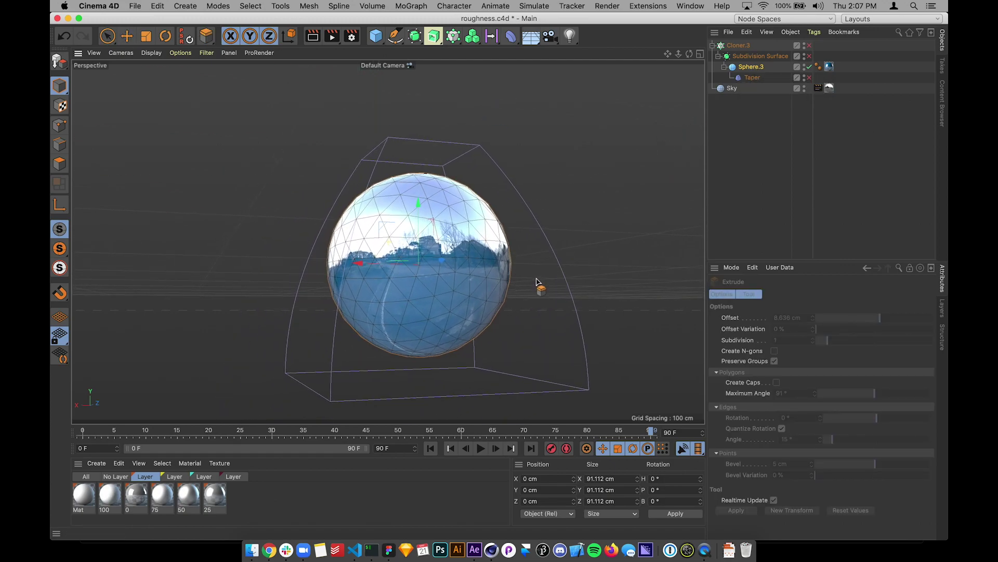
- Review the segment setting of Sphere.3, re-enable its Taper deformer and look over the available deformers
click(752, 67)
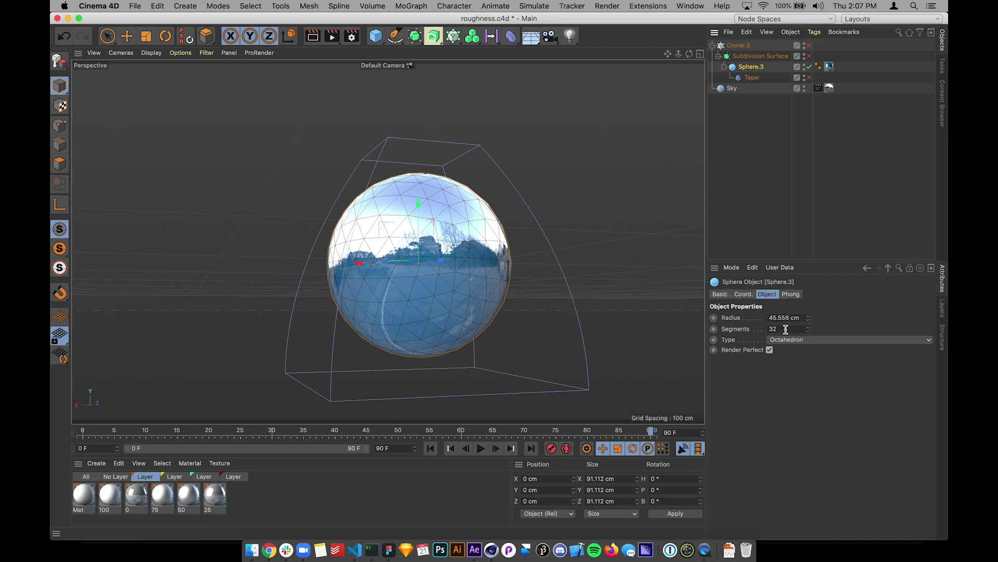
click(809, 331)
click(809, 327)
click(810, 77)
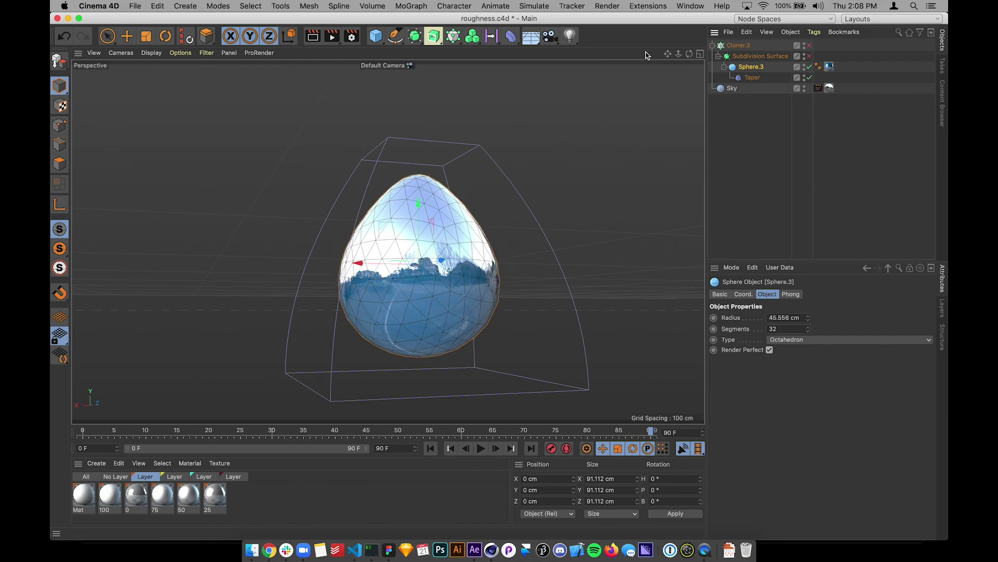
click(512, 38)
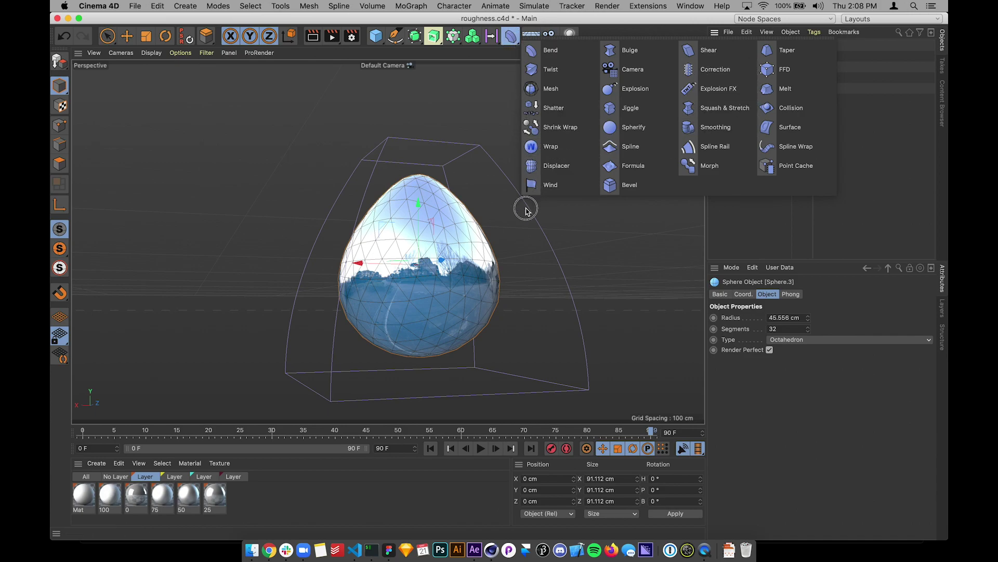
click(508, 36)
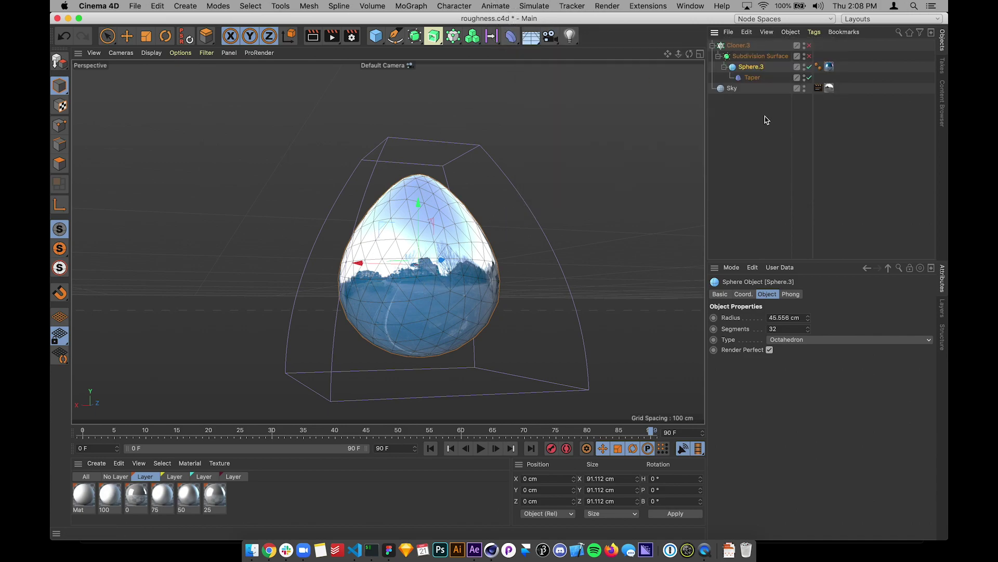
- Re-enable the Subdivision Surface and Cloner.3 to show the radial ring of smoothed eggs
click(809, 56)
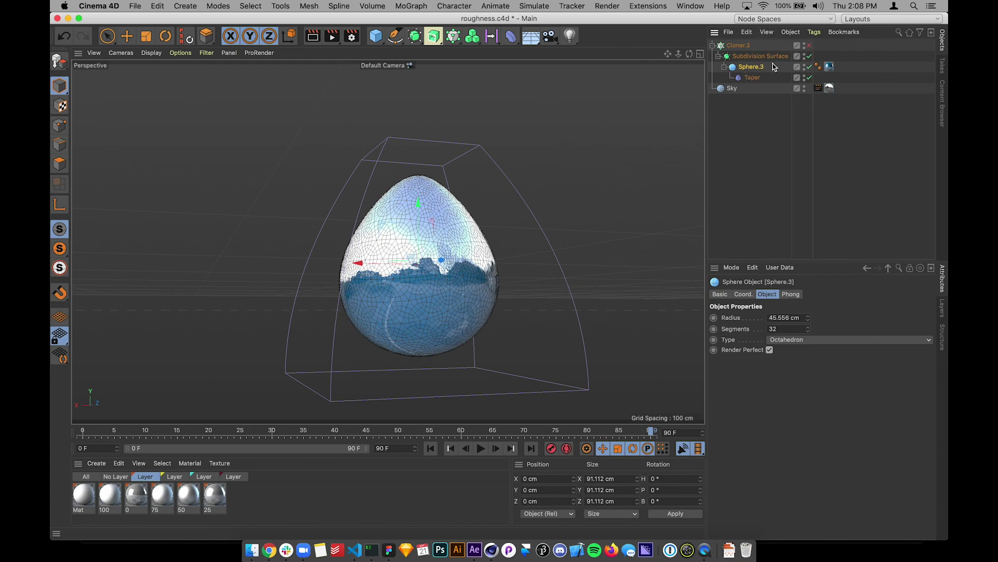
click(810, 46)
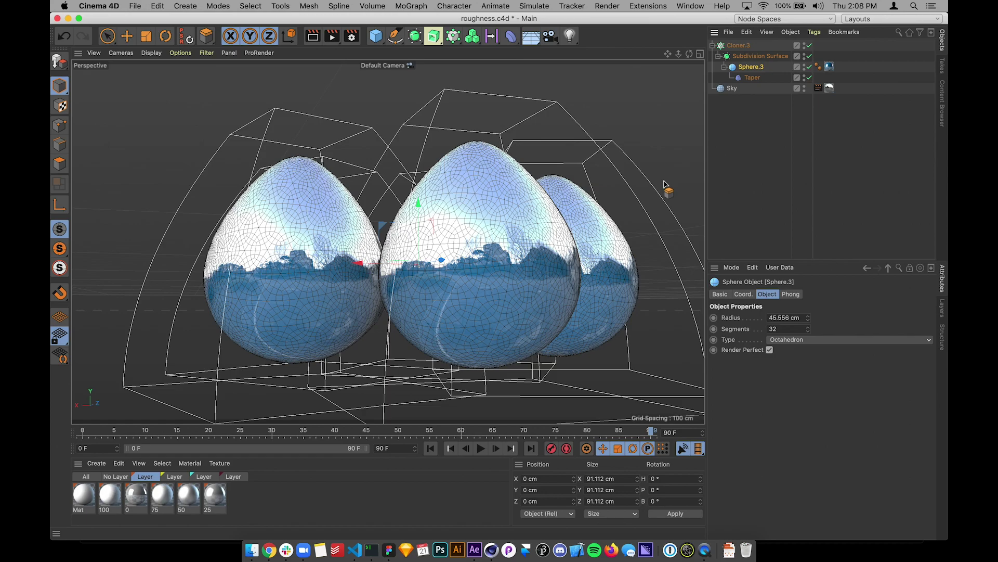
scroll(647, 183, down, 5)
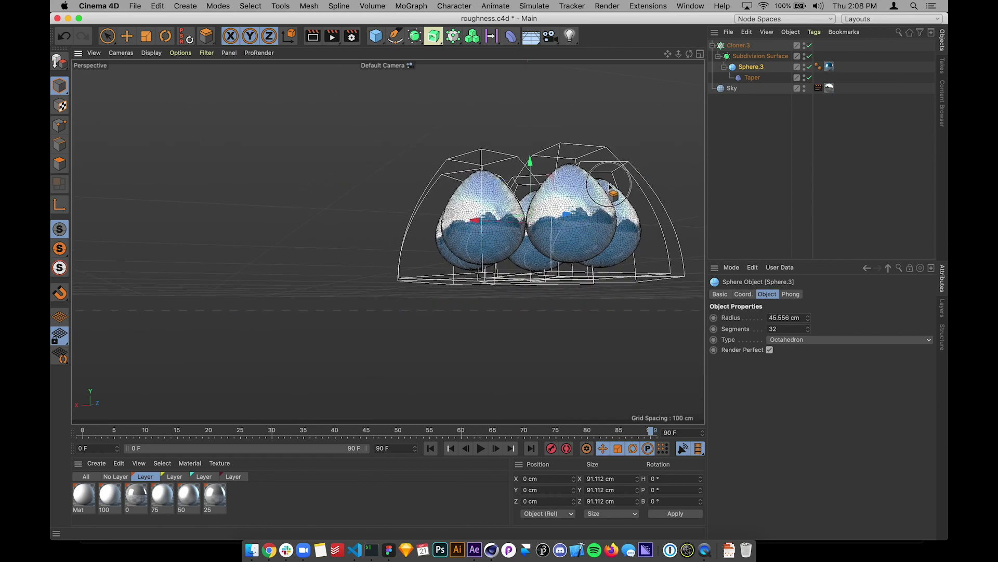
alt+drag(610, 185, 602, 232)
alt+middle_drag(602, 233, 540, 258)
- Undo the visibility changes and the deletion of the four eggs so Cloner.3 is complete and enabled again
key(super+z)
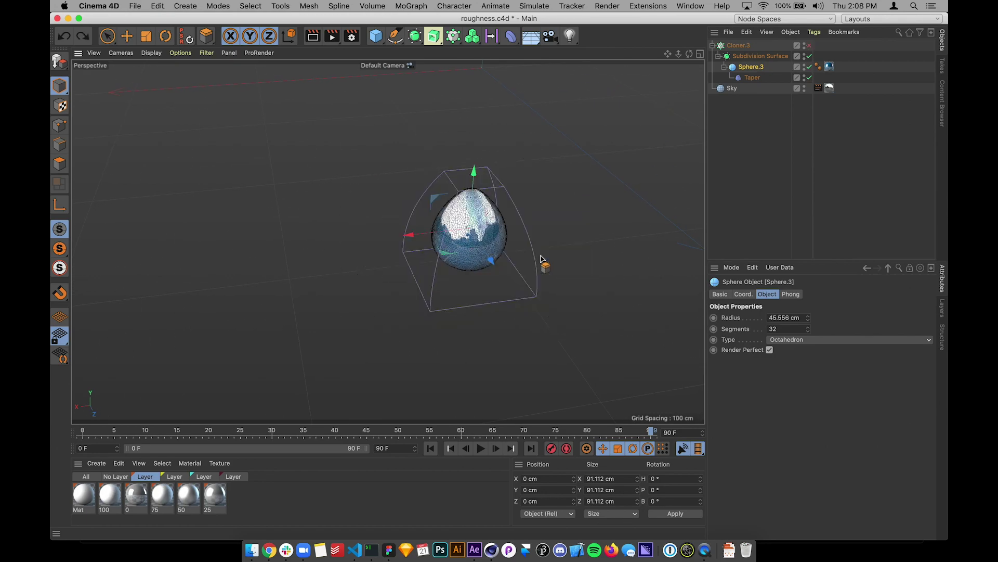
key(super+z)
key(super+z)
key(super+z)
key(super+z)
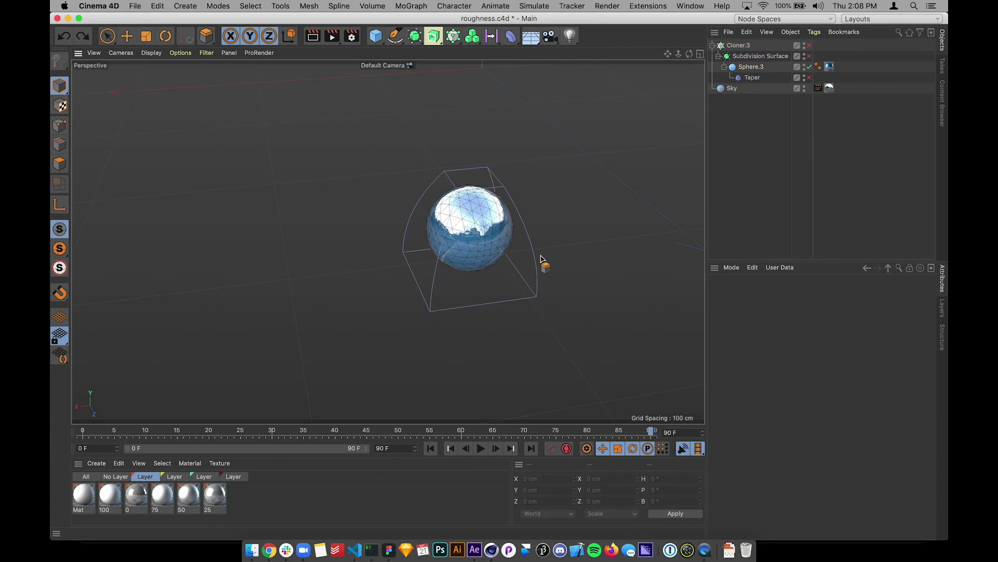
key(super+z)
key(super+z)
key(super+z)
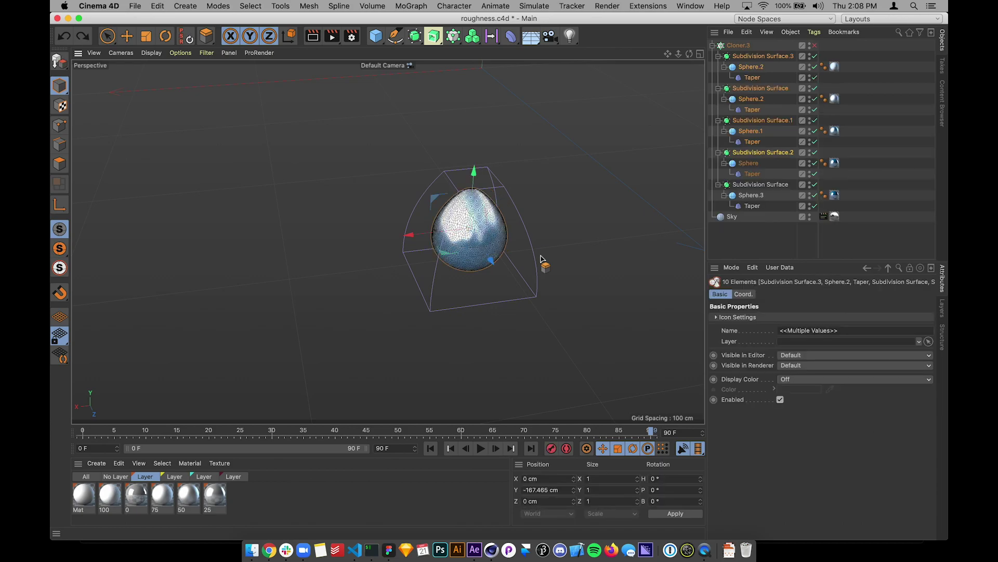
key(super+z)
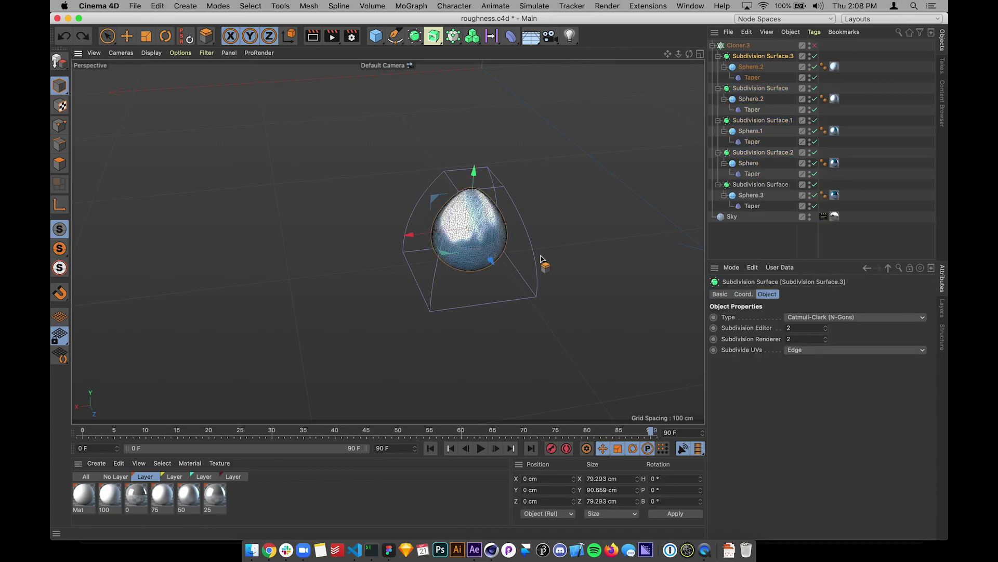
key(super+z)
key(super+z)
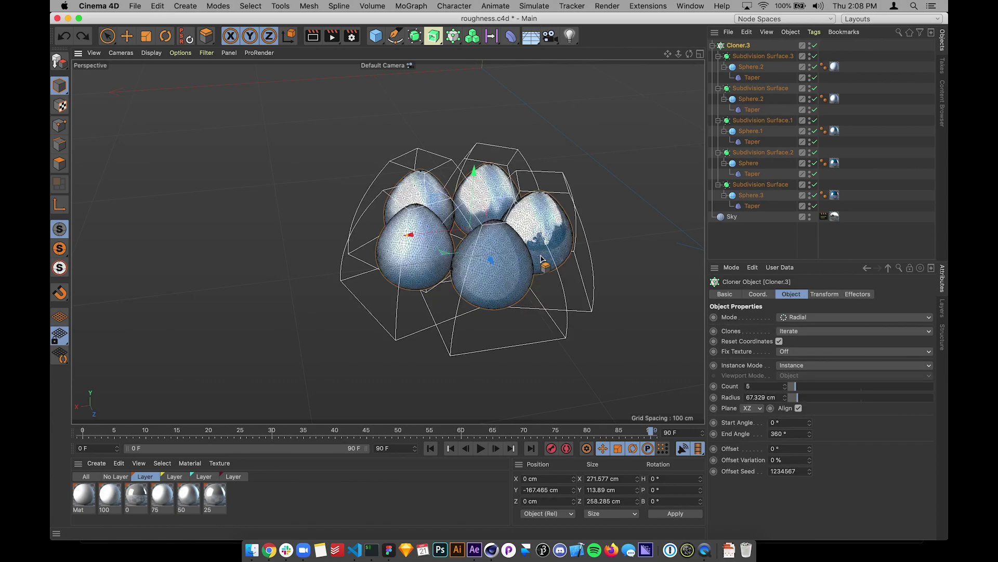
- Filter the materials to the layer with the blue set and undo the deletion of the three other cloners
click(232, 477)
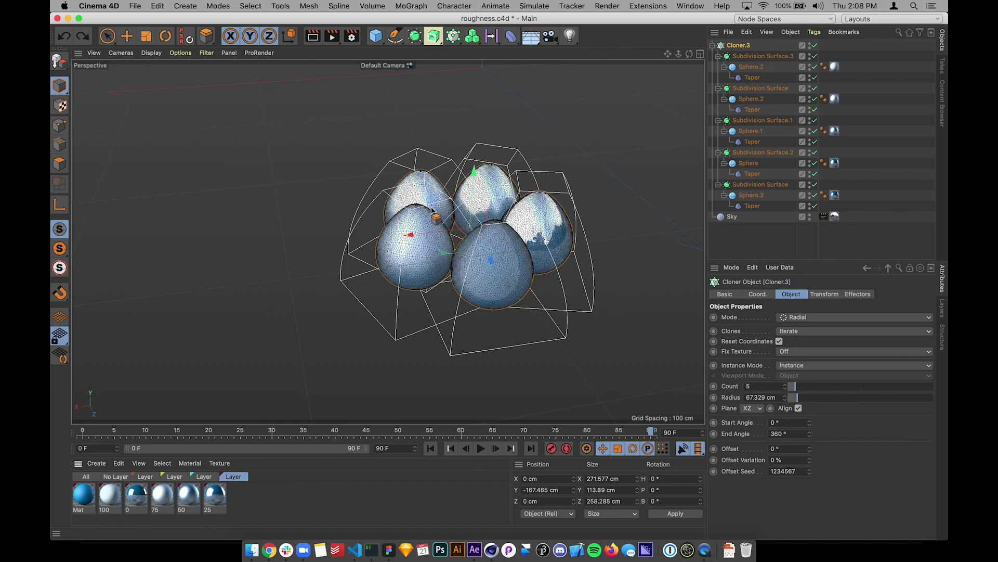
drag(536, 227, 545, 249)
drag(203, 509, 465, 204)
key(super+shift+a)
key(super+z)
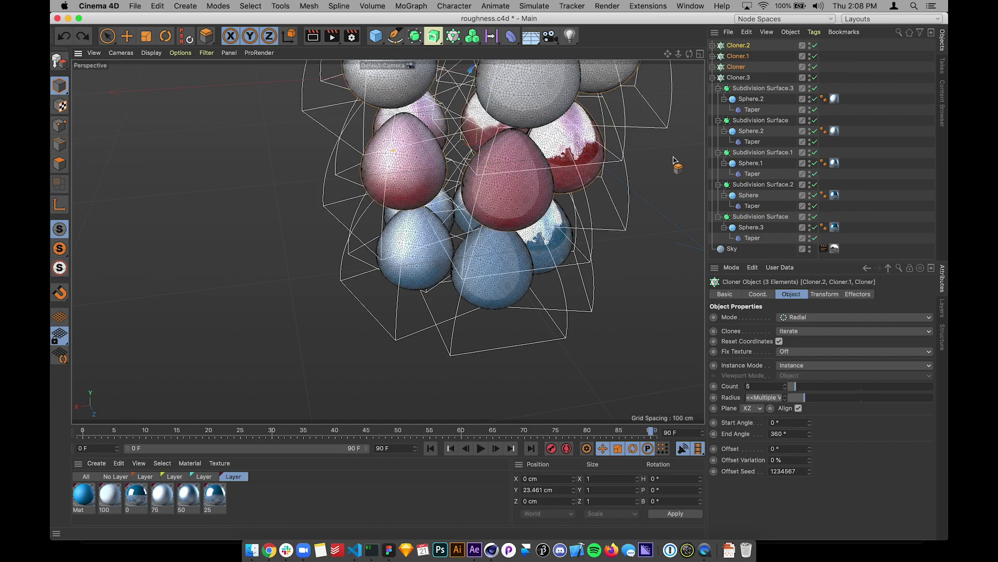
- Open the blue material 0 in the Material Editor, show its Color channel and move the window clear of the eggs
alt+right_drag(639, 176, 603, 196)
alt+middle_drag(603, 196, 516, 306)
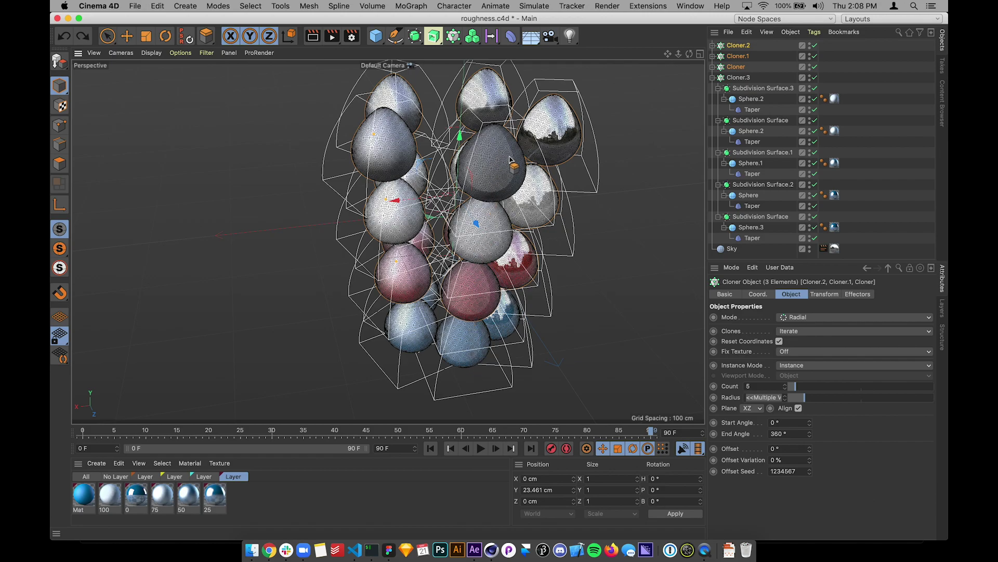
alt+drag(522, 190, 430, 210)
alt+middle_drag(505, 206, 459, 206)
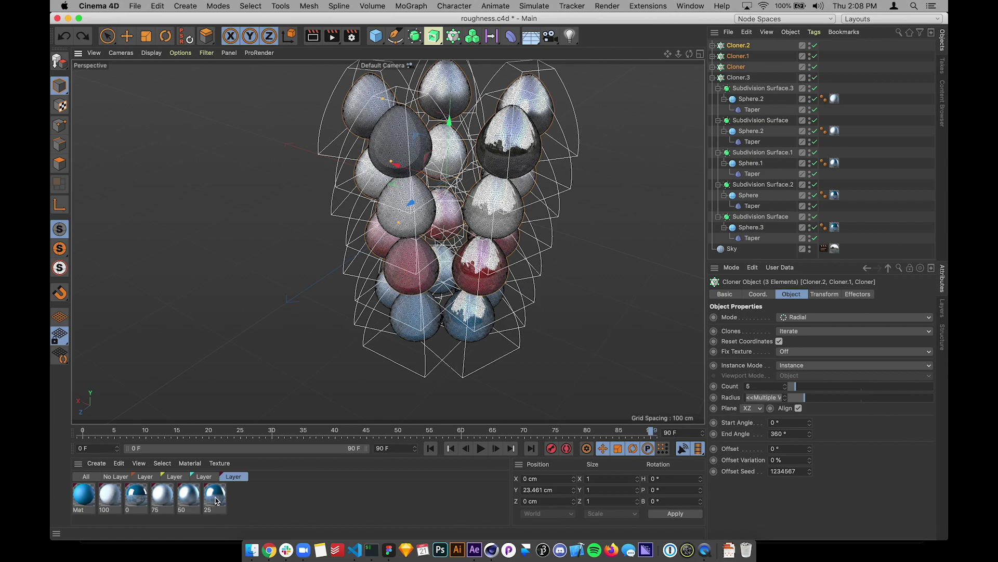
double_click(136, 497)
click(240, 193)
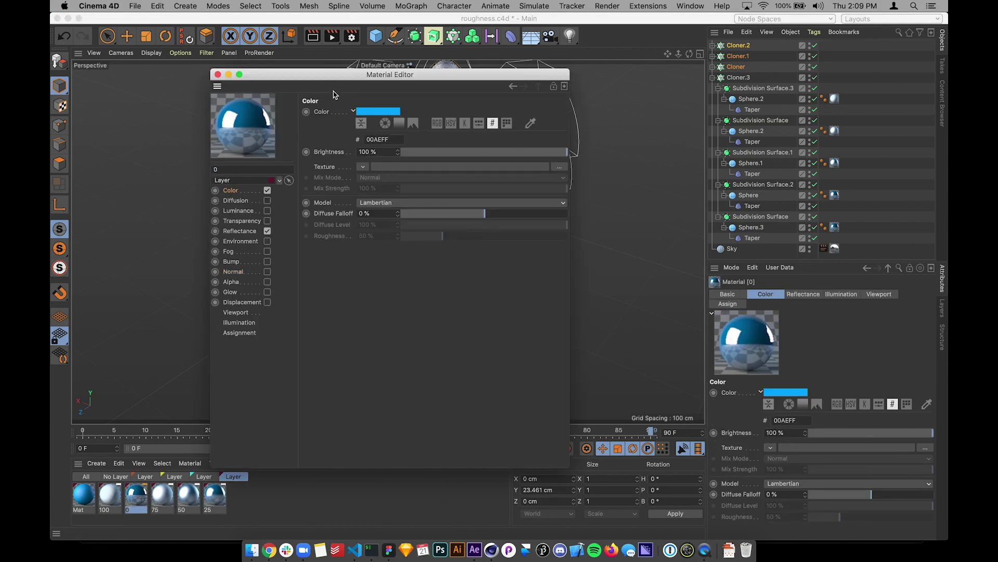
drag(352, 73, 780, 23)
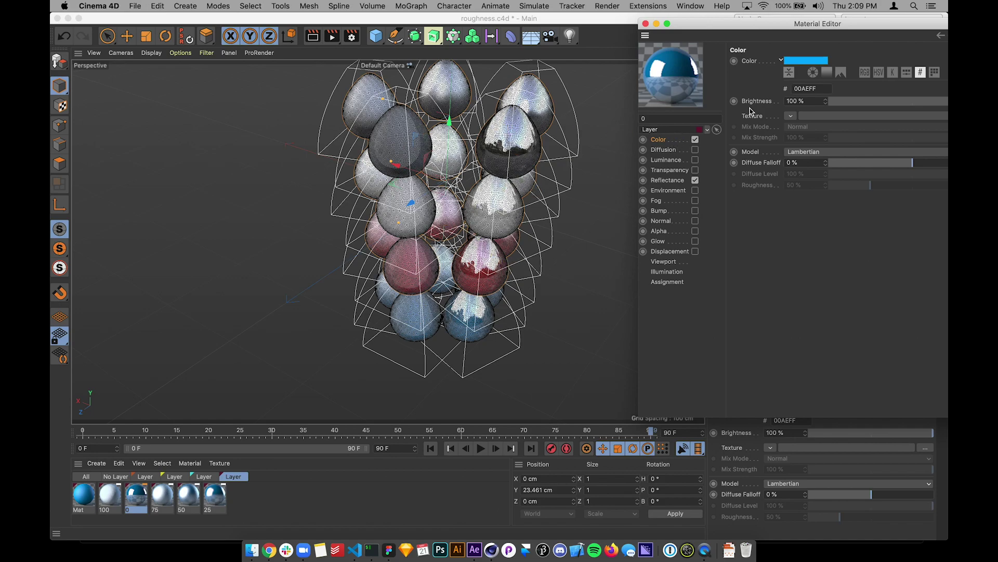
- Show the Reflectance channel of material 0 and look over the type options for Layer 1
click(669, 181)
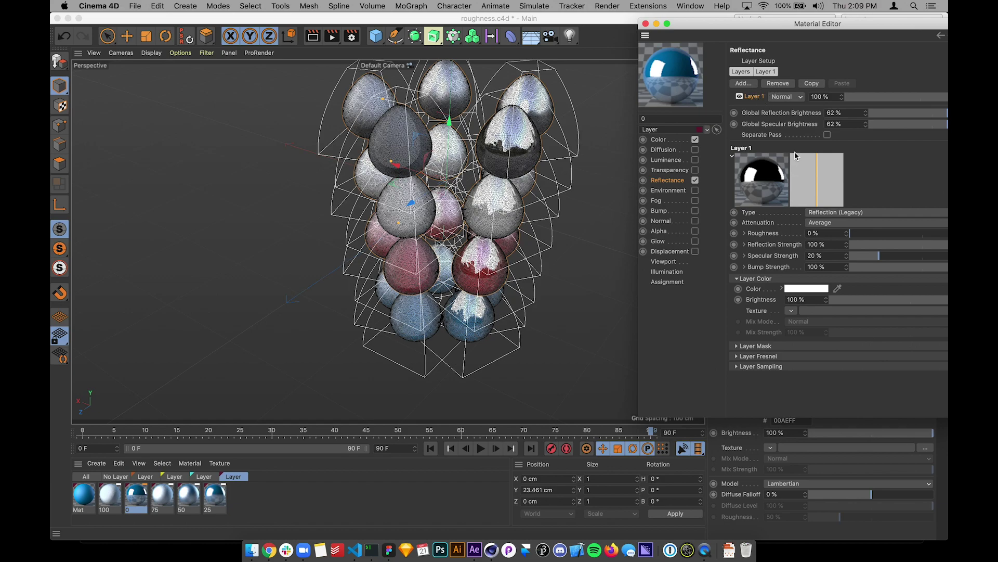
click(849, 213)
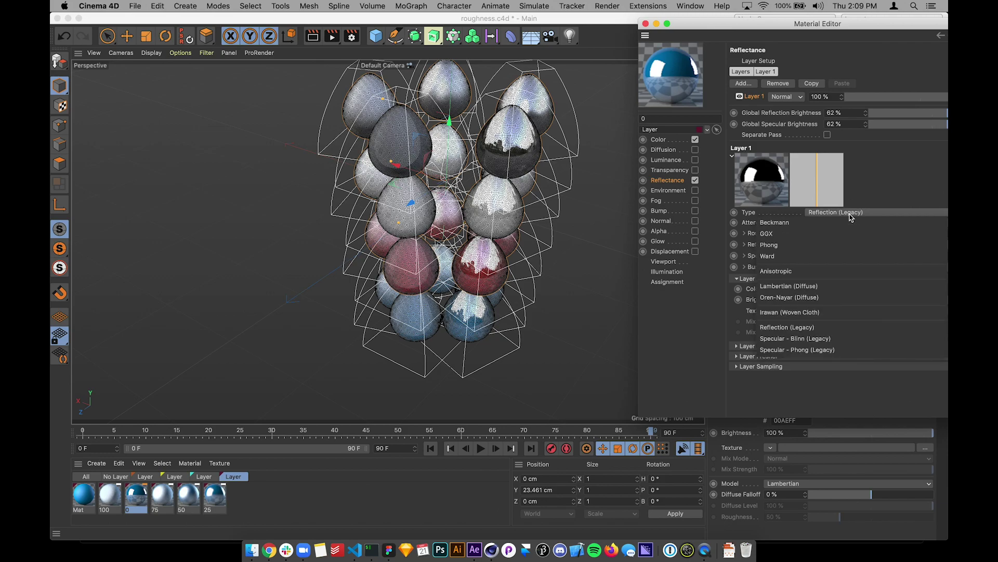
click(837, 214)
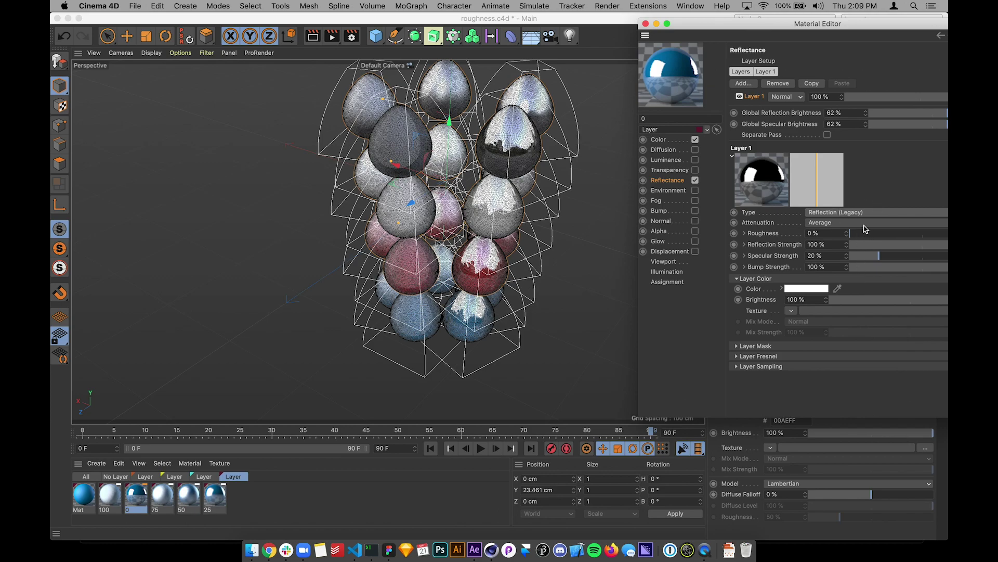
drag(856, 23, 800, 19)
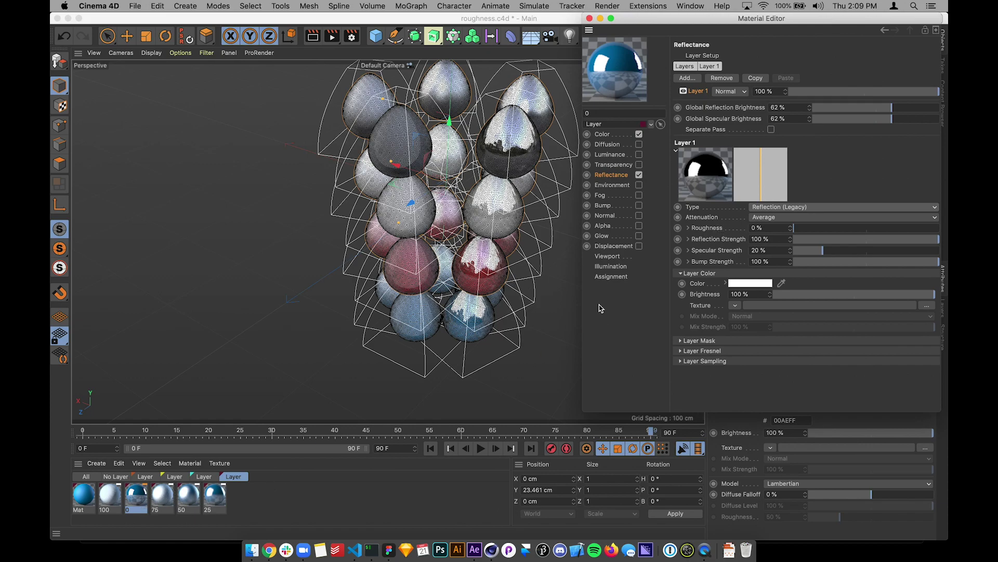
- Compare the reflectance roughness settings of the blue materials 25, 50, 75 and 100
click(216, 498)
click(189, 498)
click(160, 500)
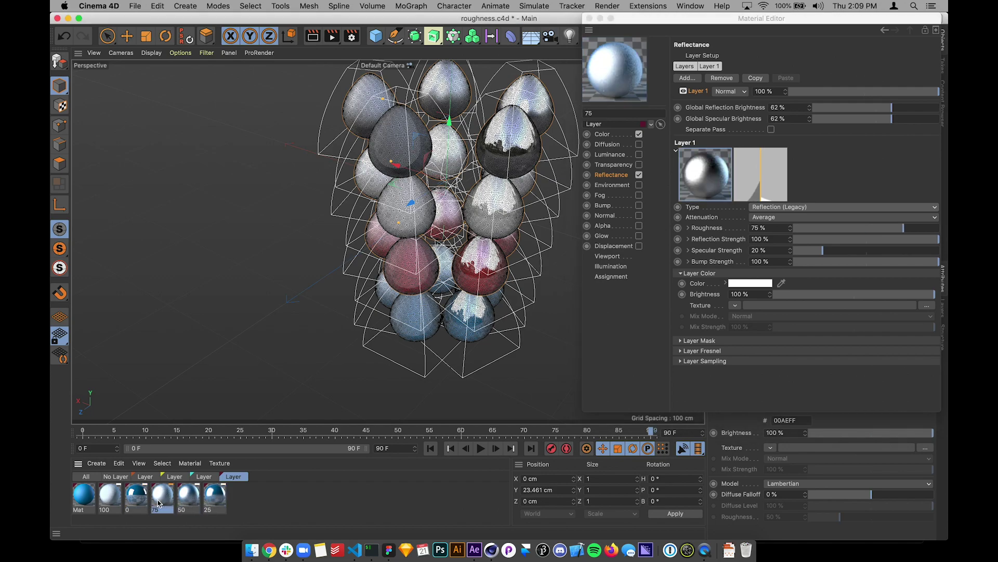
click(109, 501)
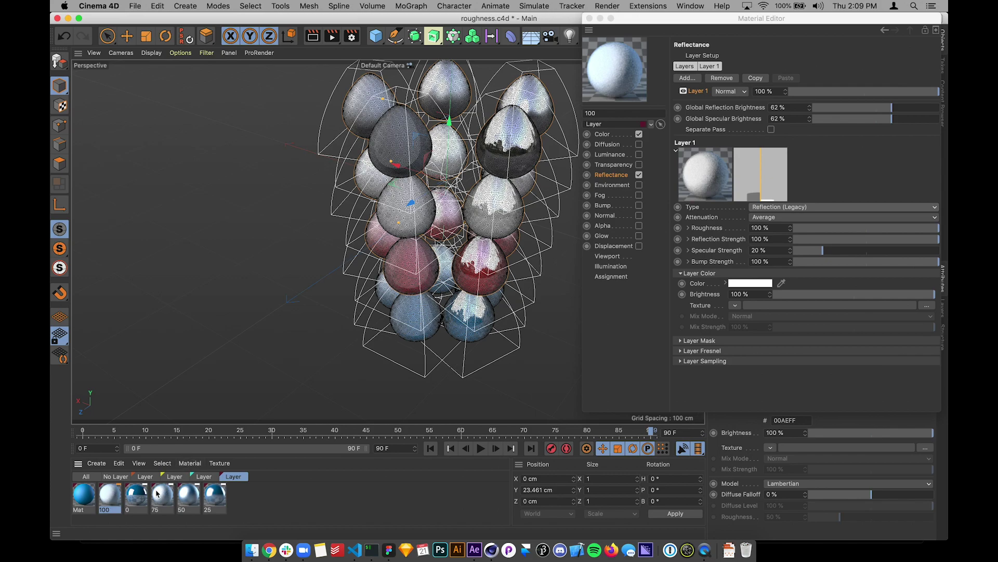
drag(411, 294, 502, 257)
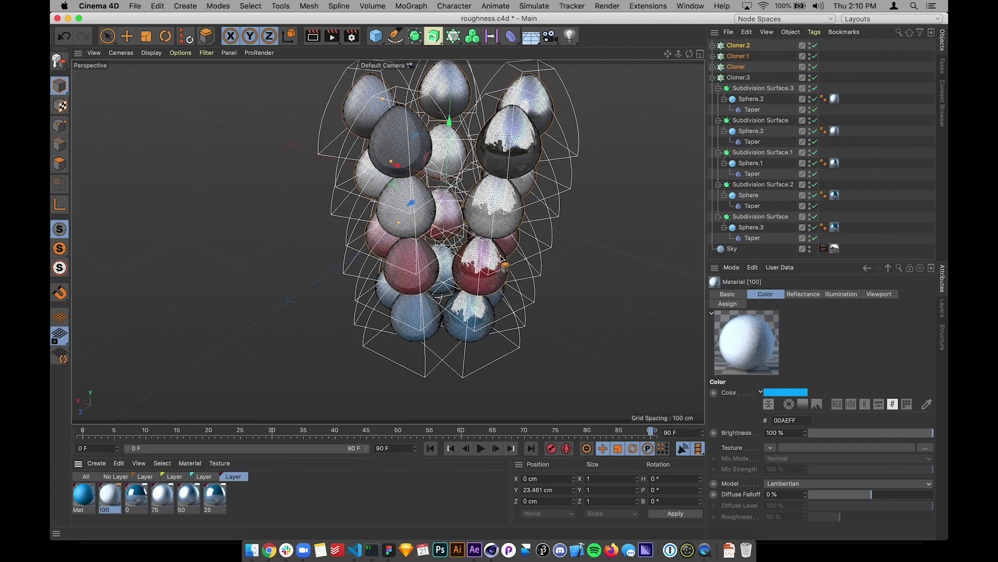
- Switch to the roughness_normal.c4d scene and frame its textured eggs up close from a raised angle
alt+middle_drag(501, 246, 491, 272)
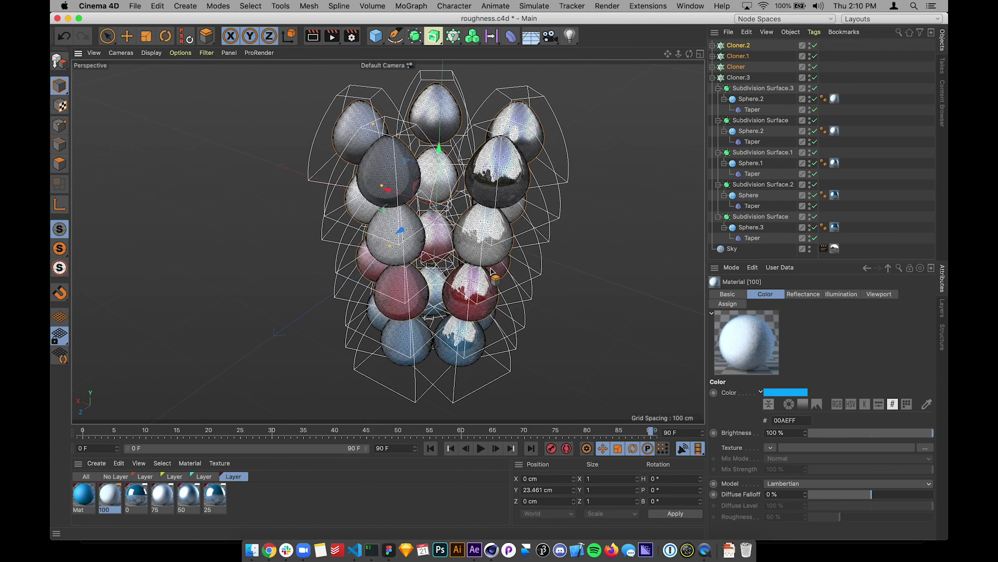
click(693, 7)
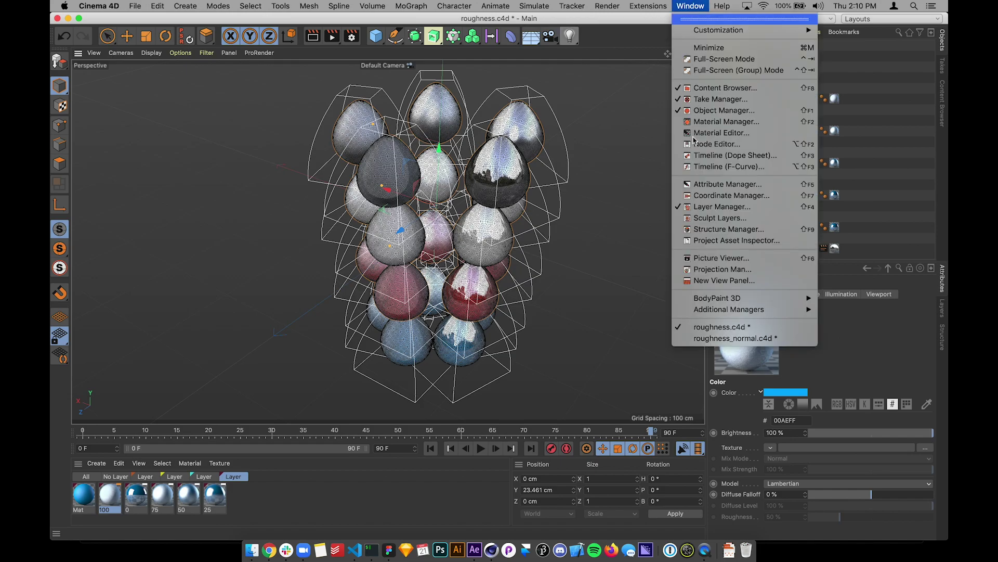
click(712, 339)
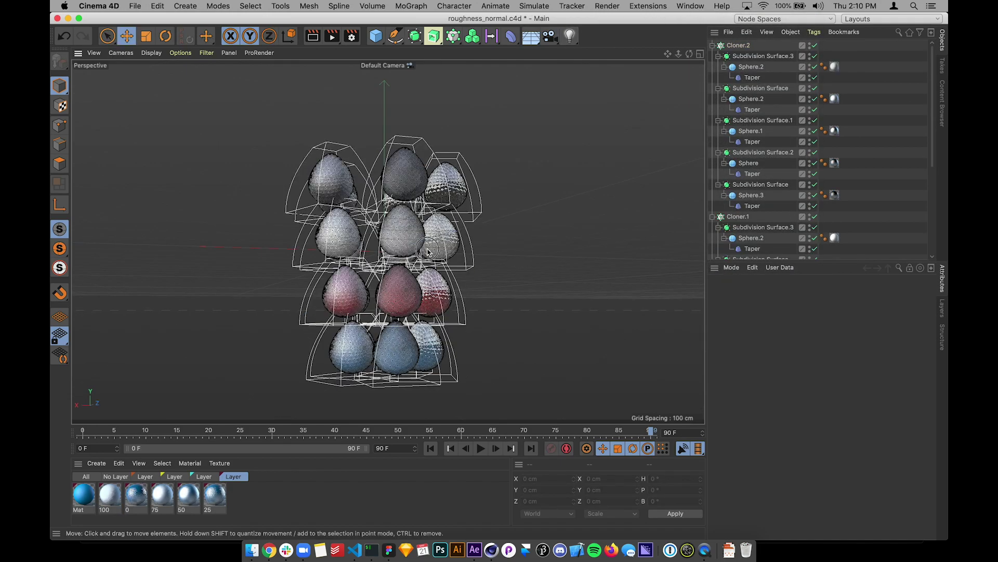
mouse_move(427, 248)
alt+mouse_down()
mouse_move(391, 307)
mouse_move(383, 294)
alt+mouse_up()
alt+right_drag(439, 234, 508, 227)
alt+middle_drag(508, 224, 572, 208)
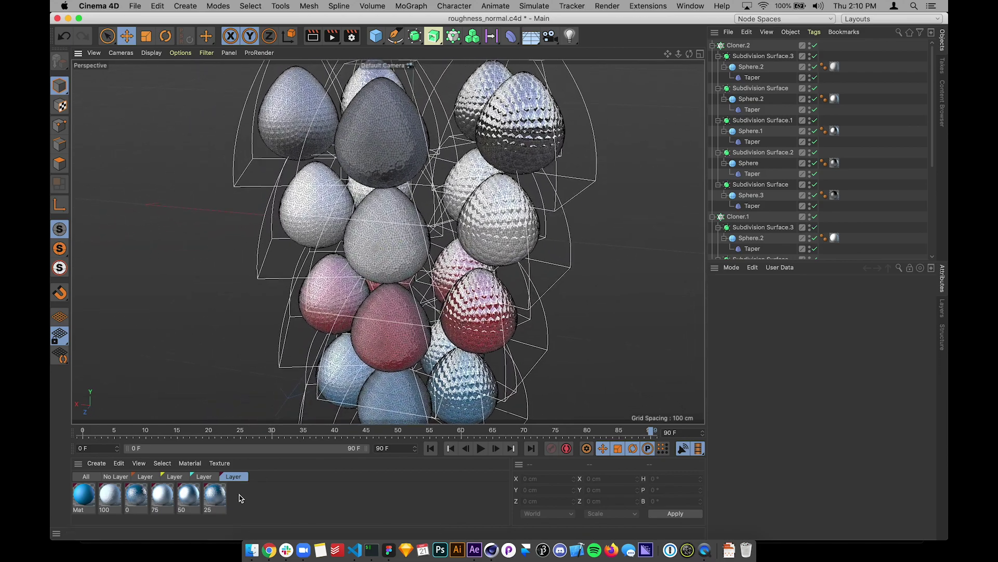
- Open the blue material 0 in the Material Editor, move the window clear of the eggs and show its Normal channel
double_click(143, 503)
drag(367, 79, 678, 52)
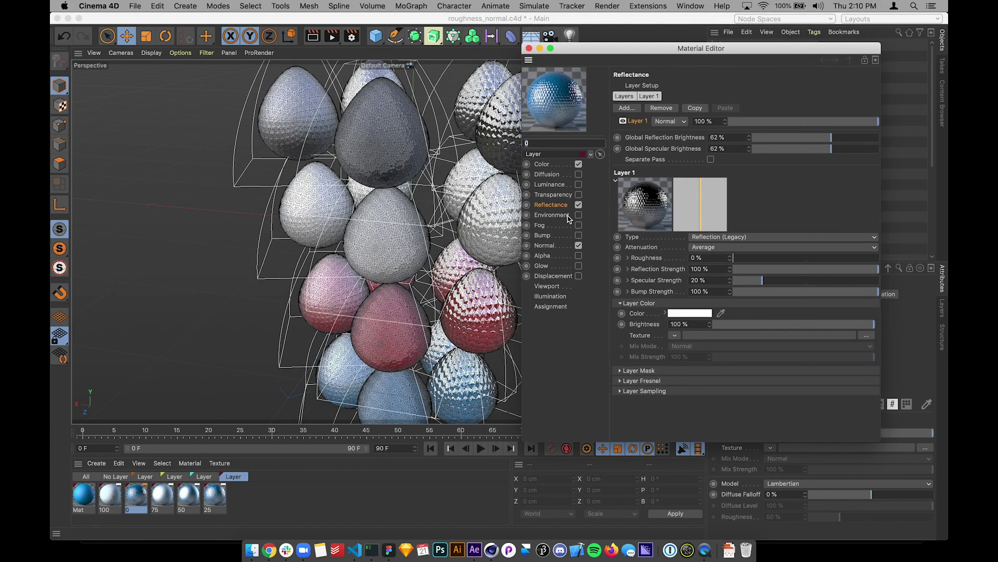
click(549, 247)
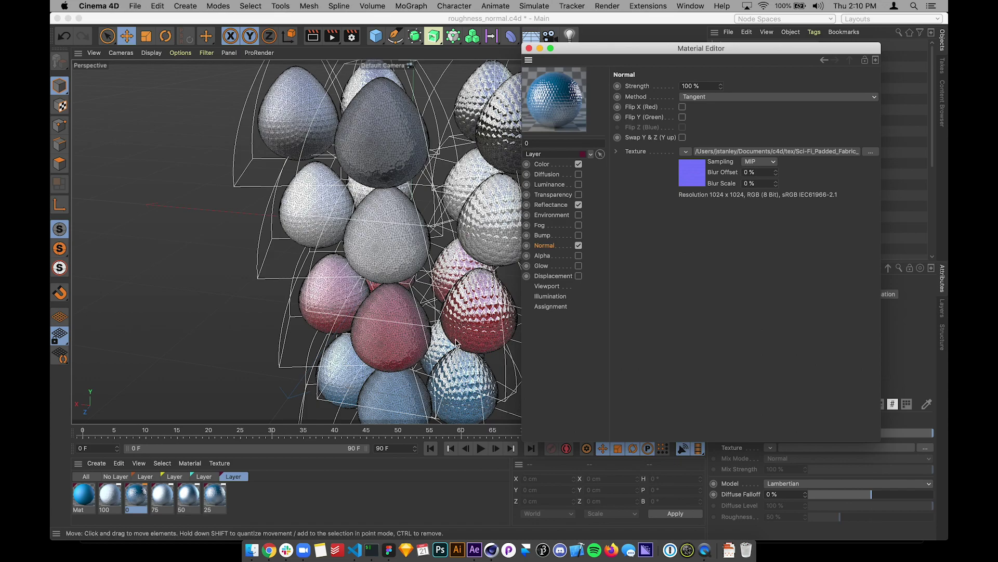
- Compare the Normal channel textures of the blue materials 25, 50, 75 and 100
click(214, 498)
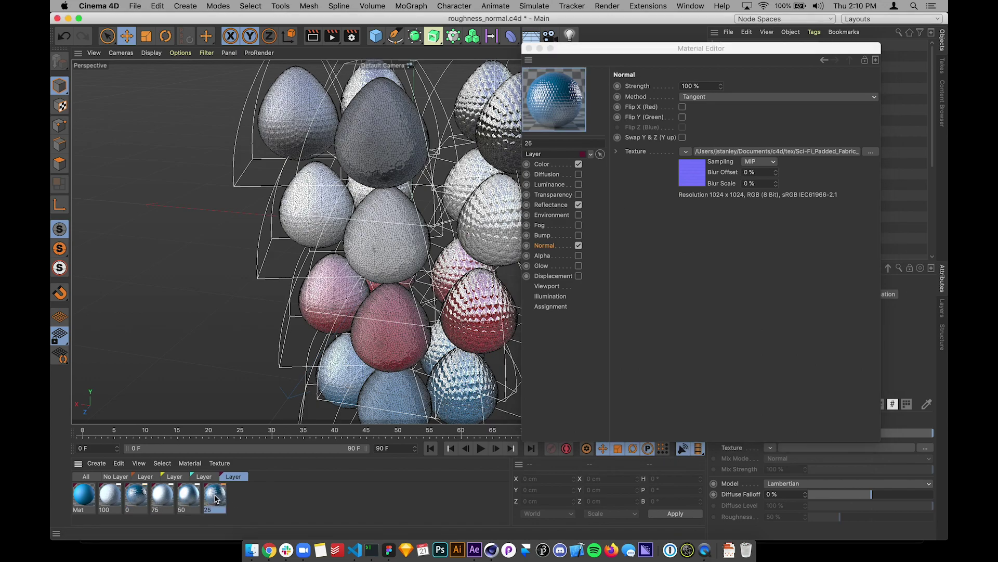
click(189, 497)
click(163, 497)
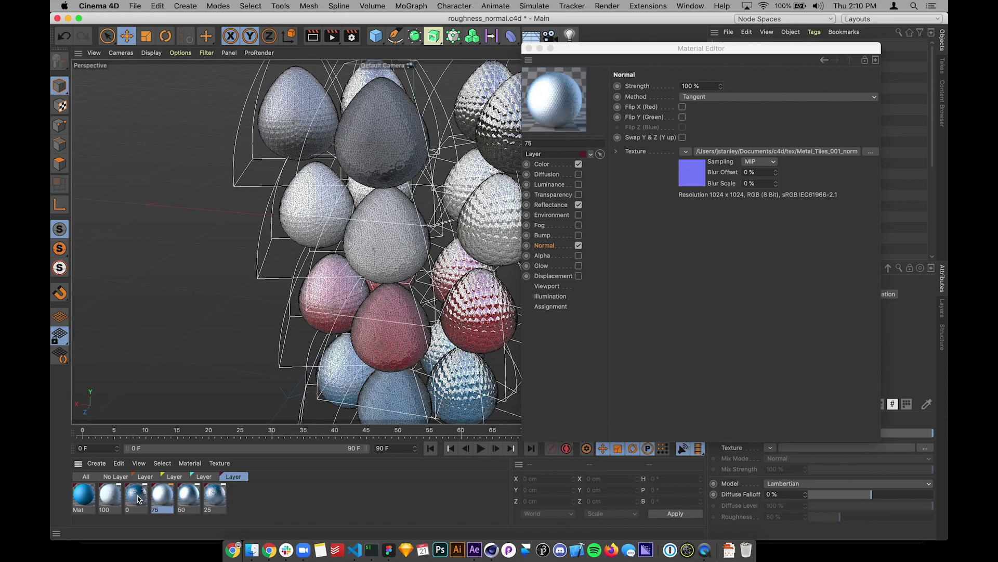
click(108, 496)
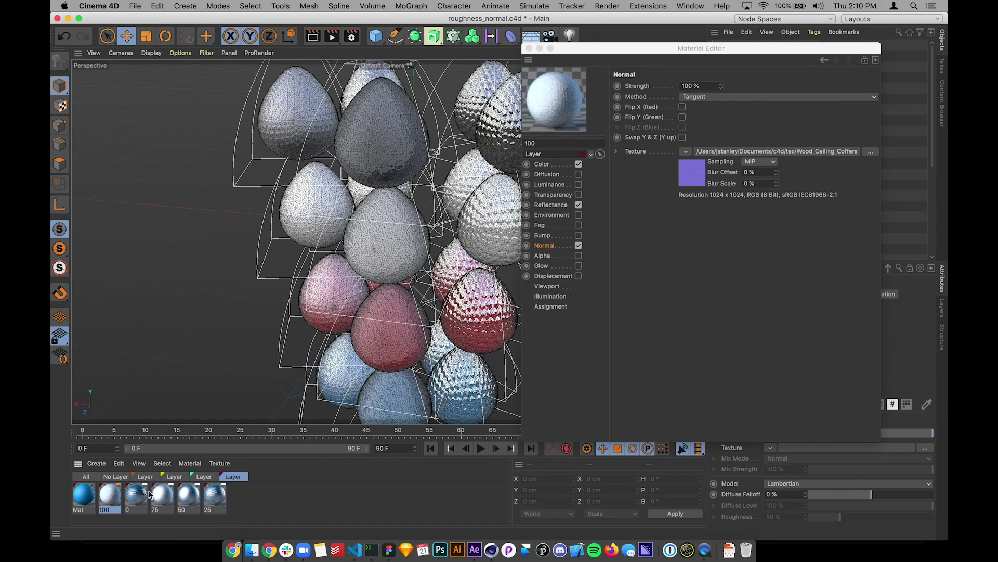
- Open 3dtextures.me in a new Chrome tab, browse its free textures and return to Cinema 4D
click(270, 551)
key(super+t)
text(3dtextures.me)
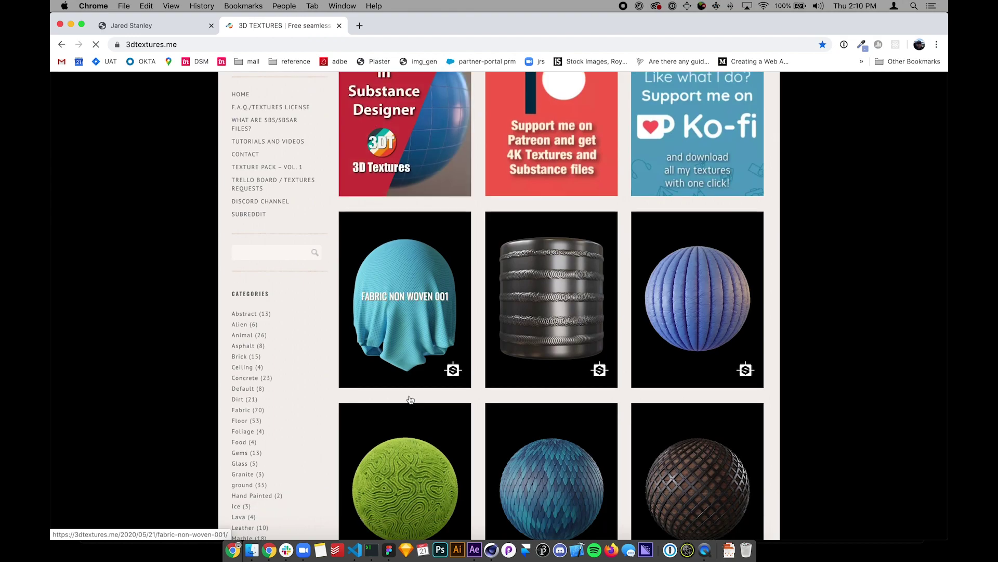
scroll(411, 400, down, 7)
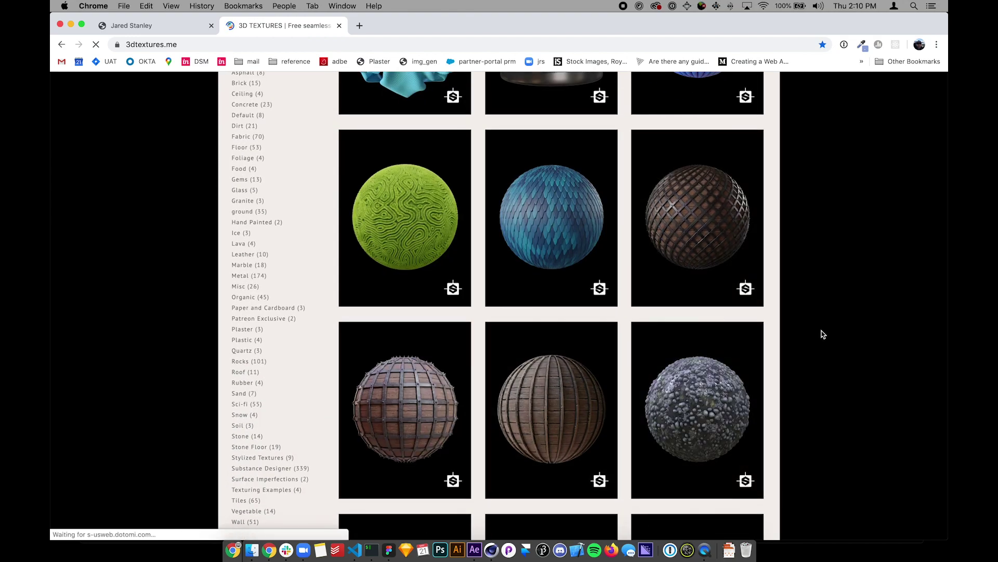
scroll(823, 334, up, 7)
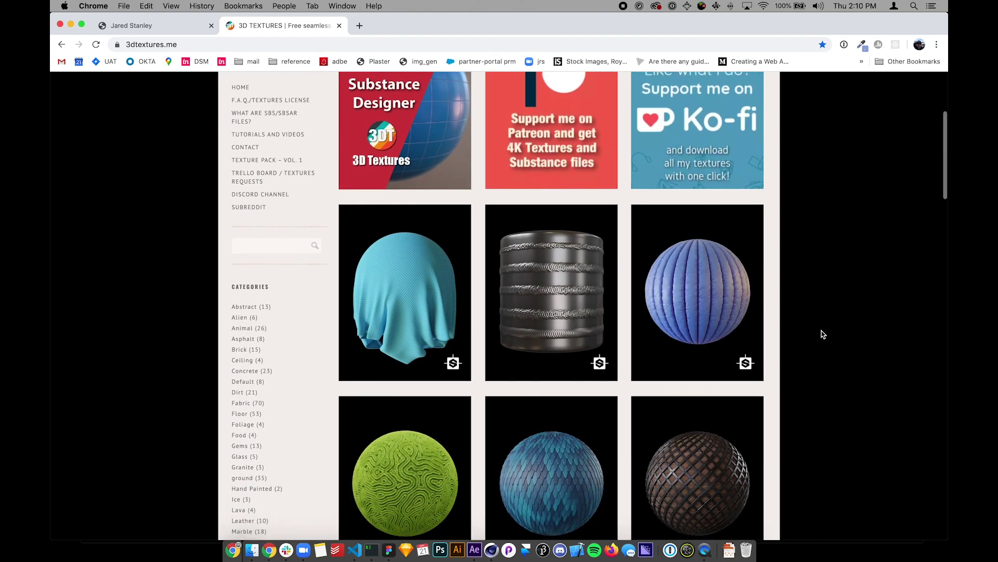
key(super+1)
key(super+Tab)
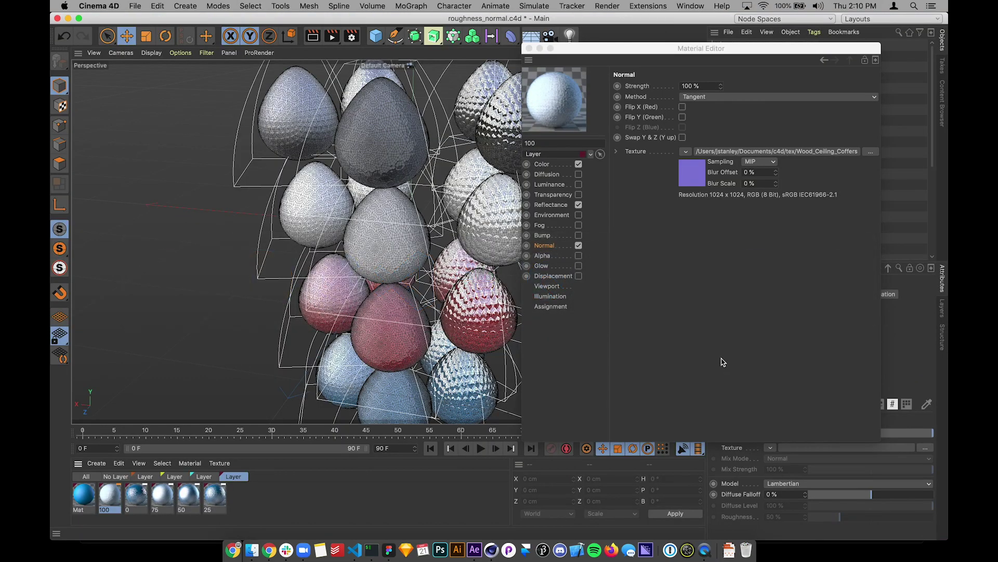
- Switch to Finder and locate component_b.glb and component.glb in the website project inside the repos folder
click(251, 551)
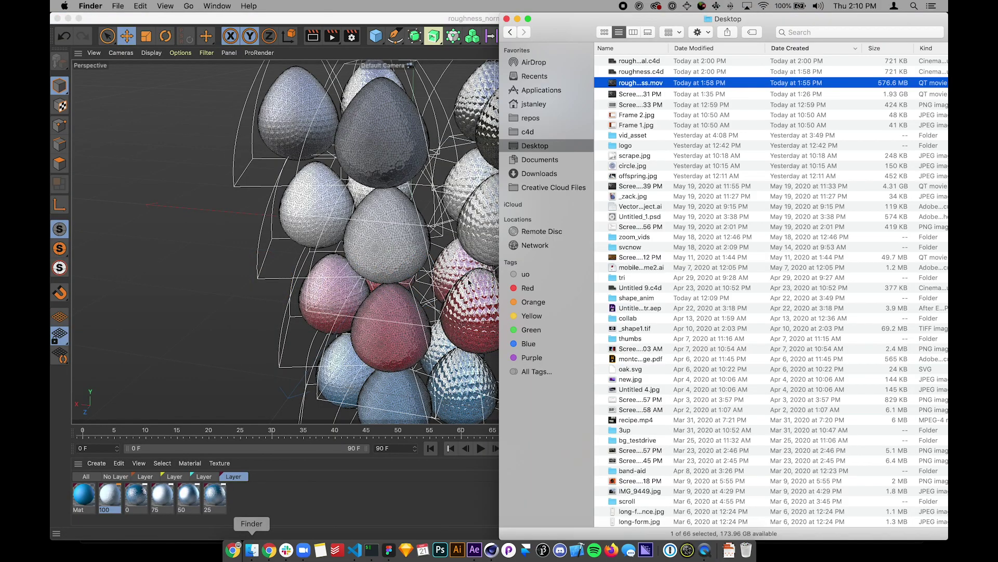
click(541, 160)
click(531, 118)
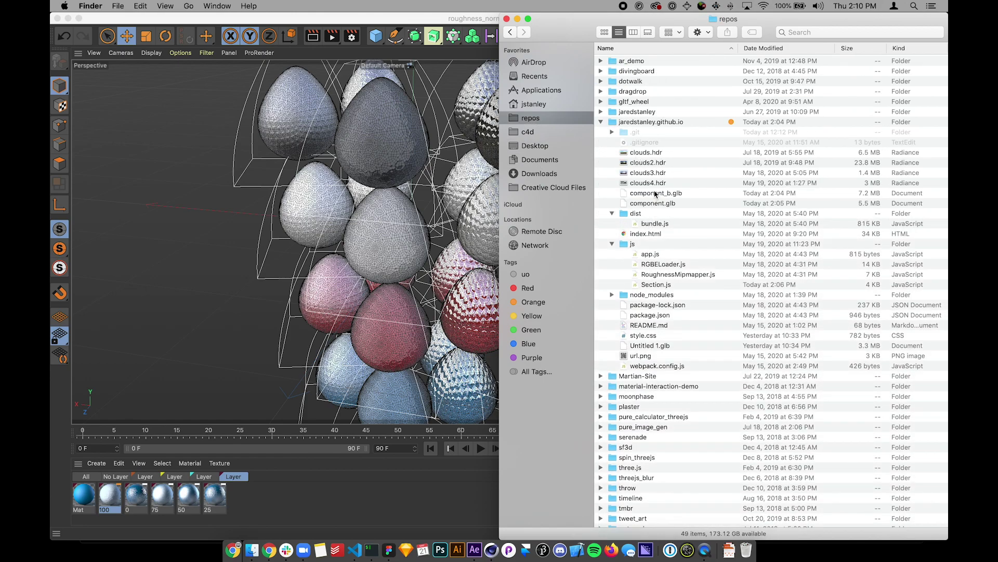
click(655, 194)
click(655, 203)
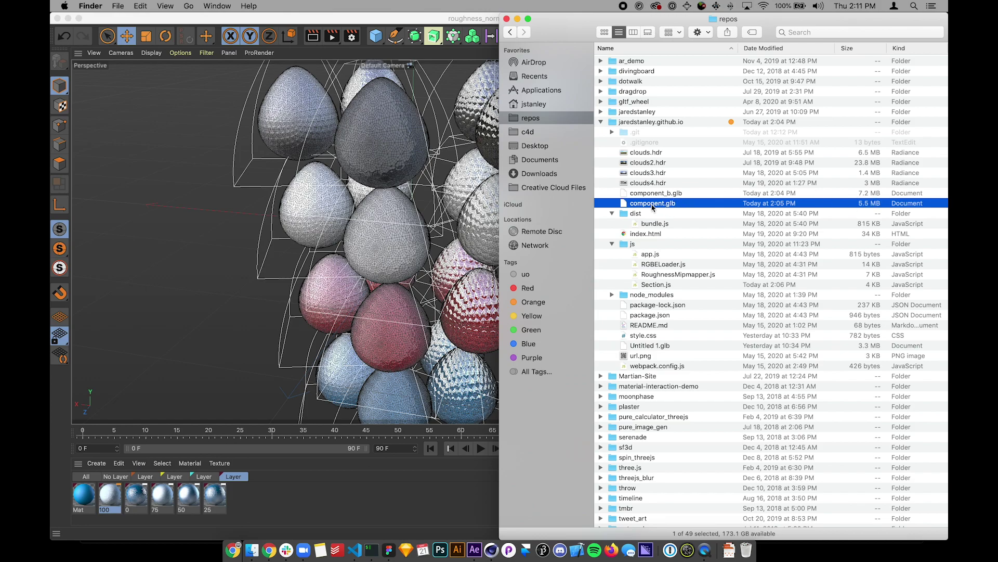
- Reload the 0.0.0.0:8080 page in Chrome and tile the browser on the half beside Section.js in VS Code
click(270, 551)
key(cmd+r)
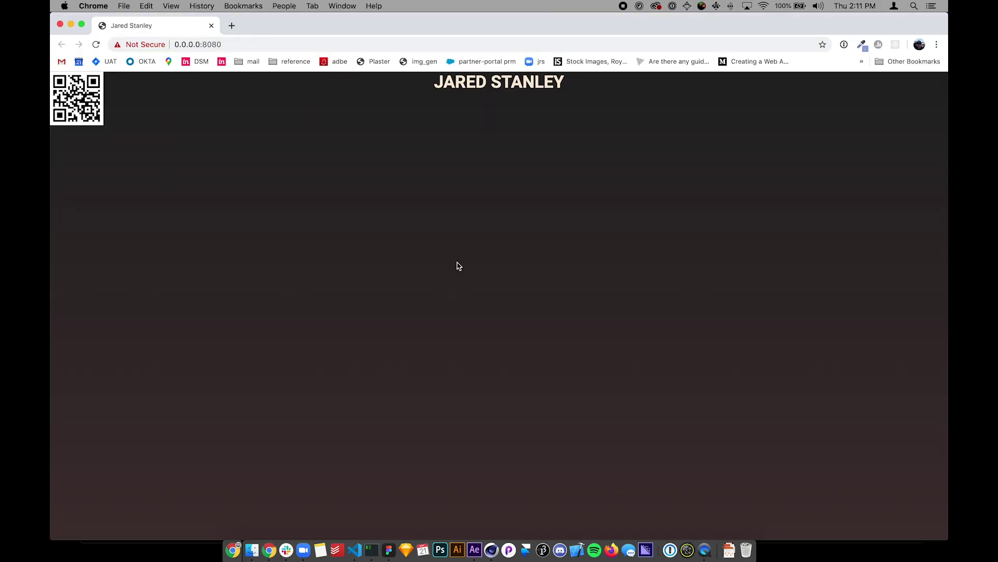
key(super+Tab)
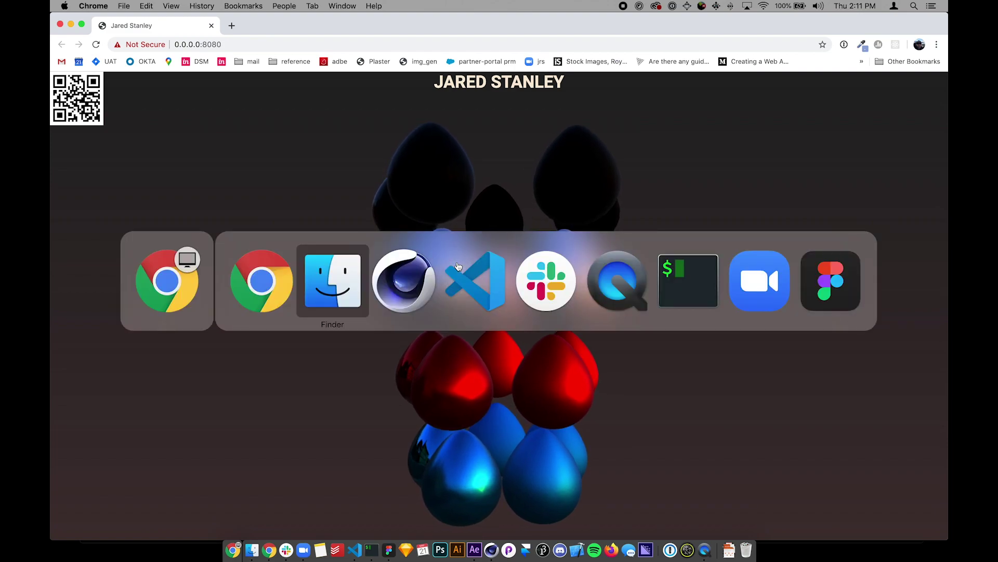
key(super+Tab)
key(super+Tab)
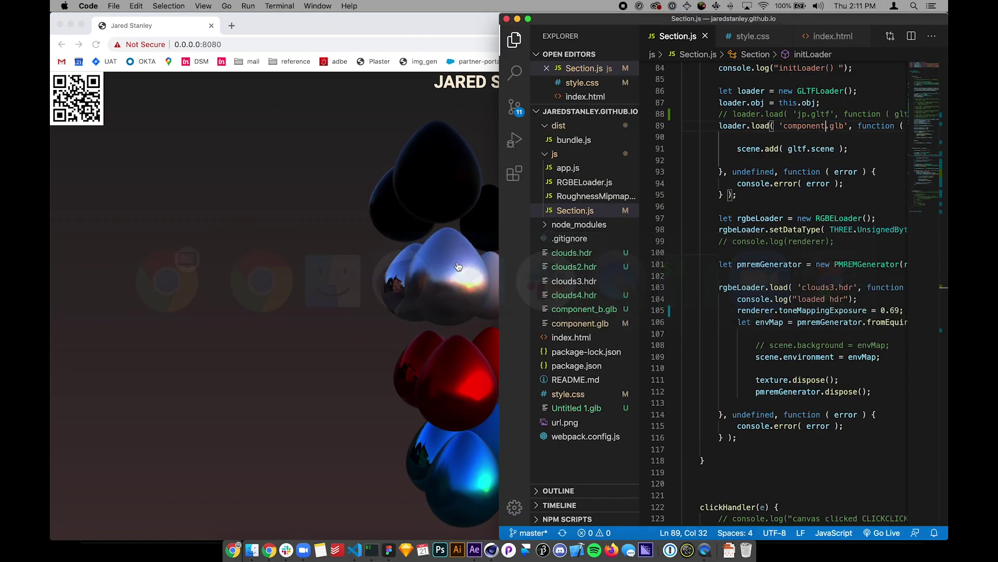
click(369, 292)
key(ctrl+alt+super+Left)
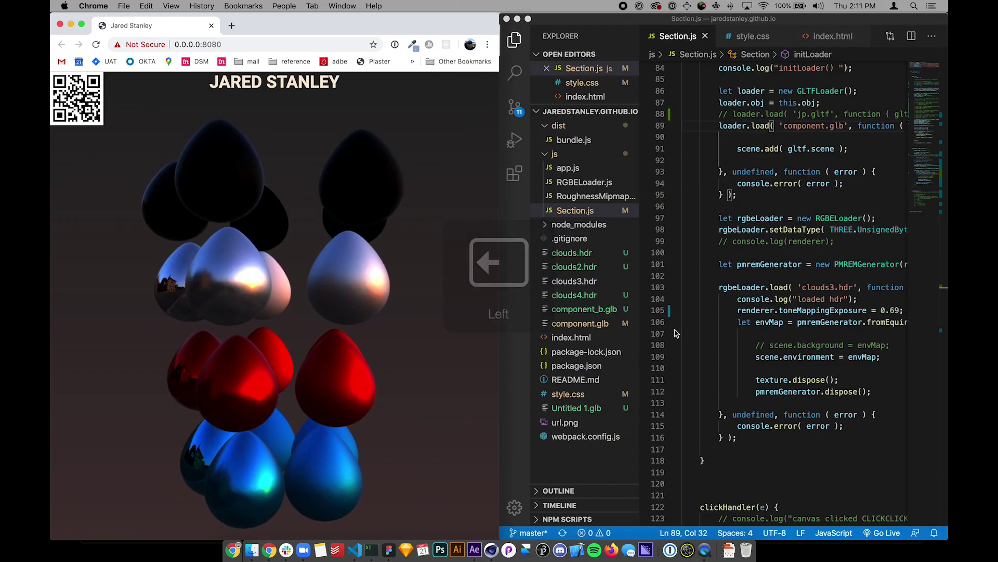
click(779, 373)
click(397, 323)
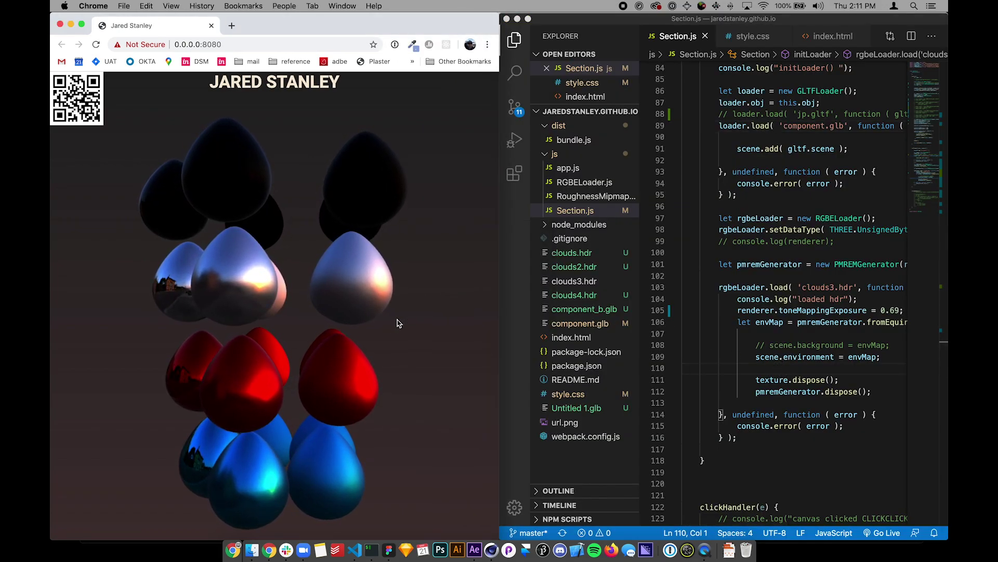
- Reload the page and orbit around the eggs to examine how their reflections change with roughness and color
key(super+r)
drag(373, 334, 482, 292)
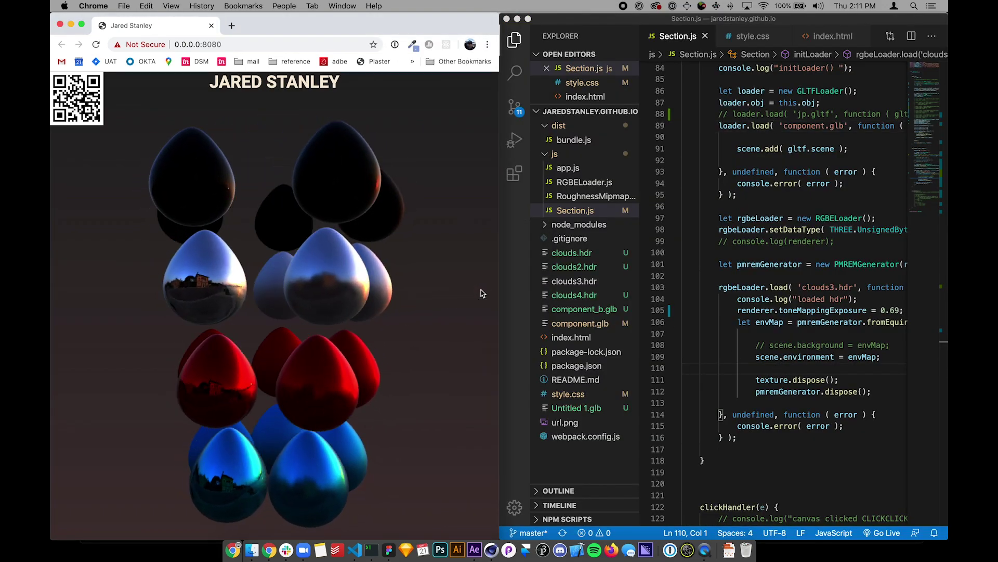
drag(275, 350, 306, 322)
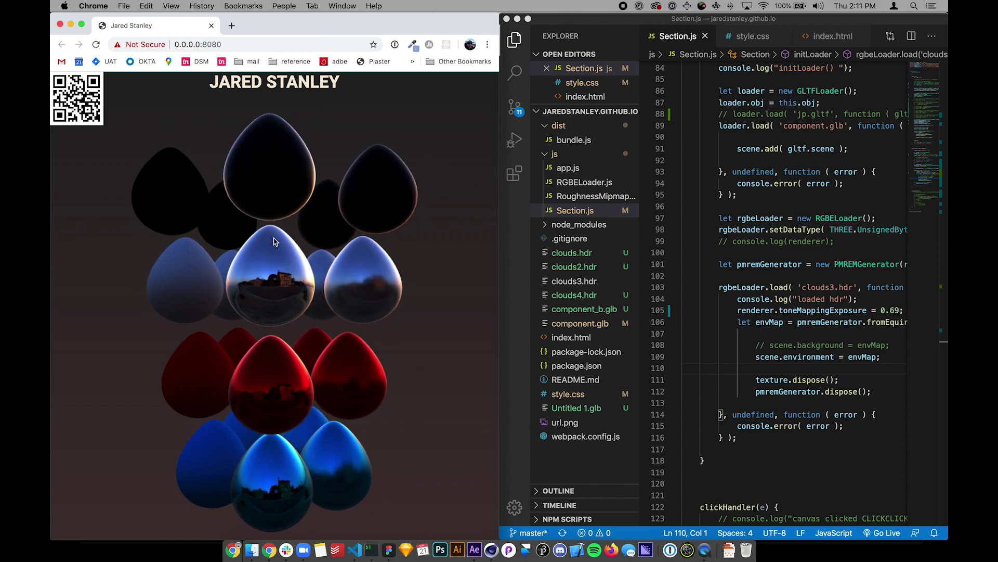
scroll(268, 265, up, 5)
mouse_move(268, 265)
mouse_down()
mouse_move(264, 328)
mouse_move(292, 263)
mouse_move(281, 281)
mouse_move(265, 282)
mouse_up()
drag(289, 185, 276, 184)
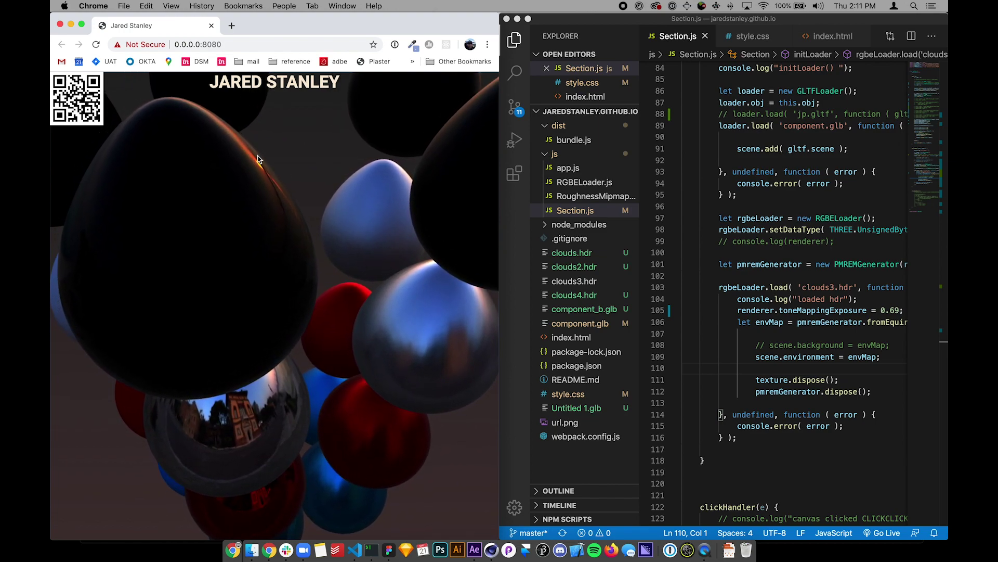
drag(298, 248, 270, 241)
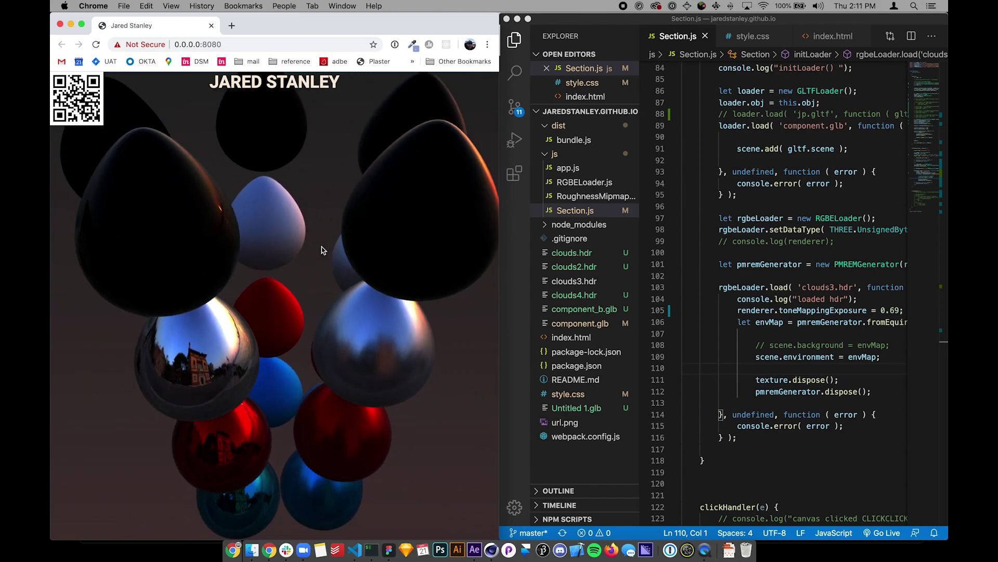
drag(334, 244, 321, 243)
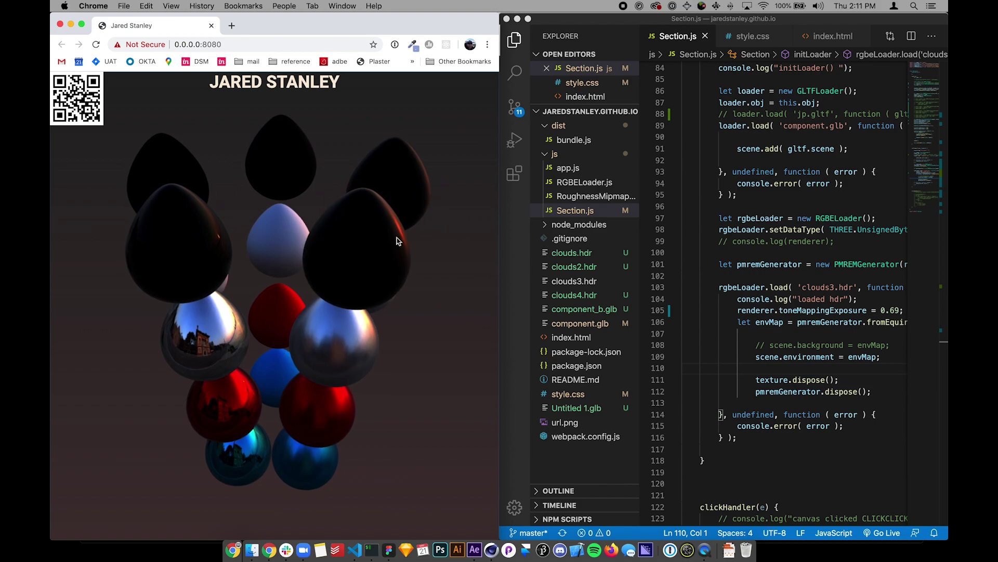
drag(400, 238, 392, 237)
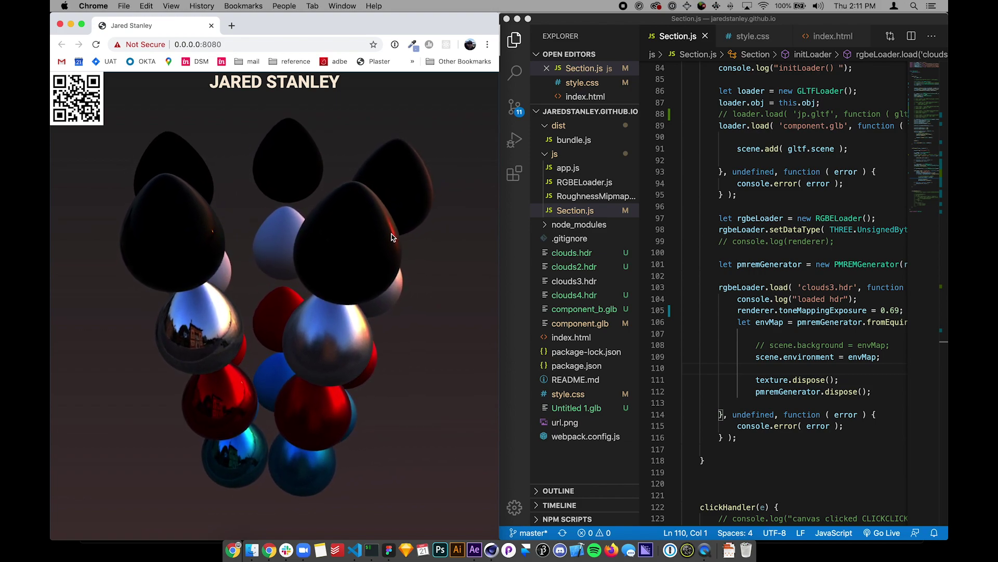
drag(356, 267, 391, 268)
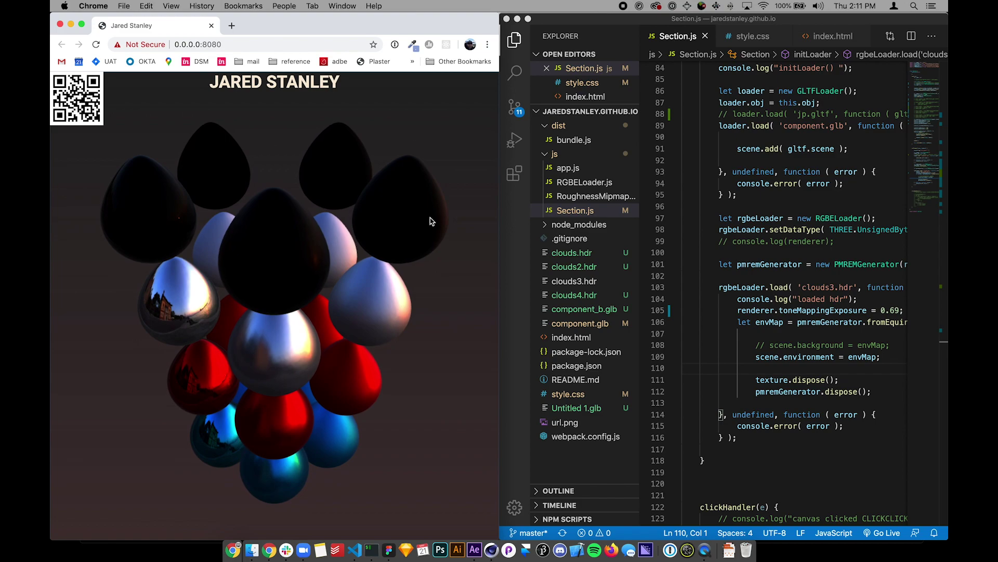
- Inspect the glossy and rough eggs close up, from the other side of the rings and from directly above
scroll(441, 223, up, 10)
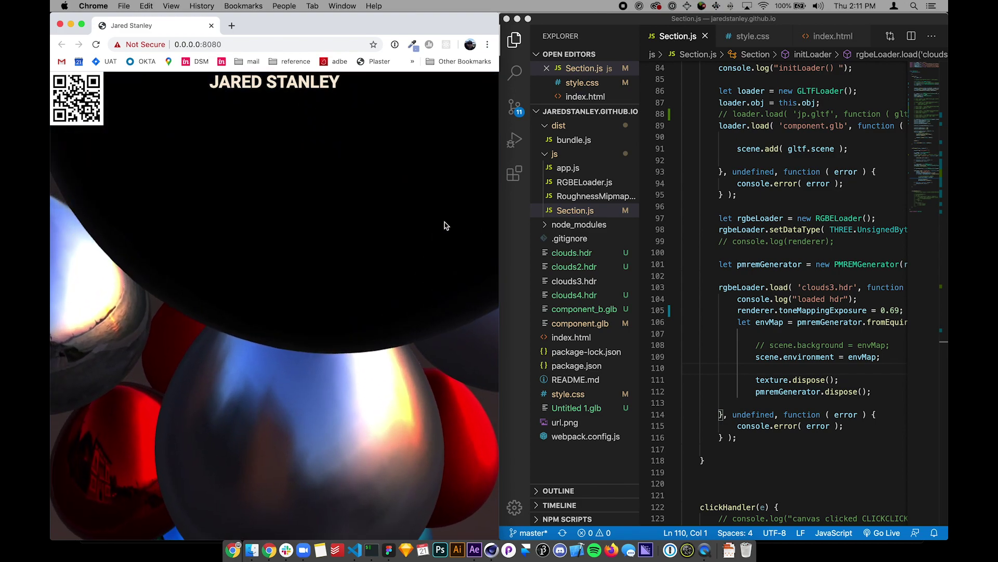
scroll(446, 222, down, 5)
drag(449, 220, 353, 232)
scroll(353, 231, down, 5)
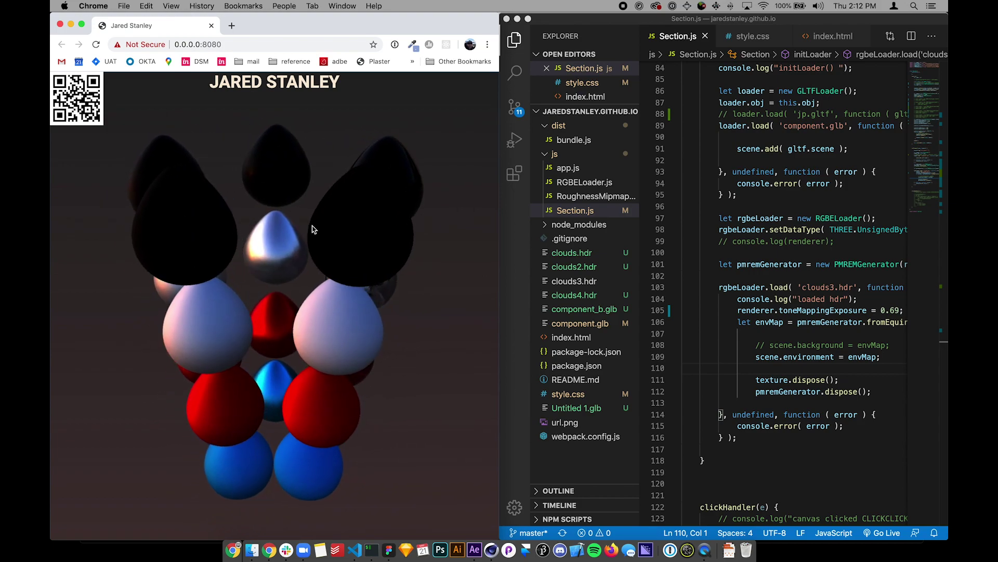
drag(385, 218, 351, 258)
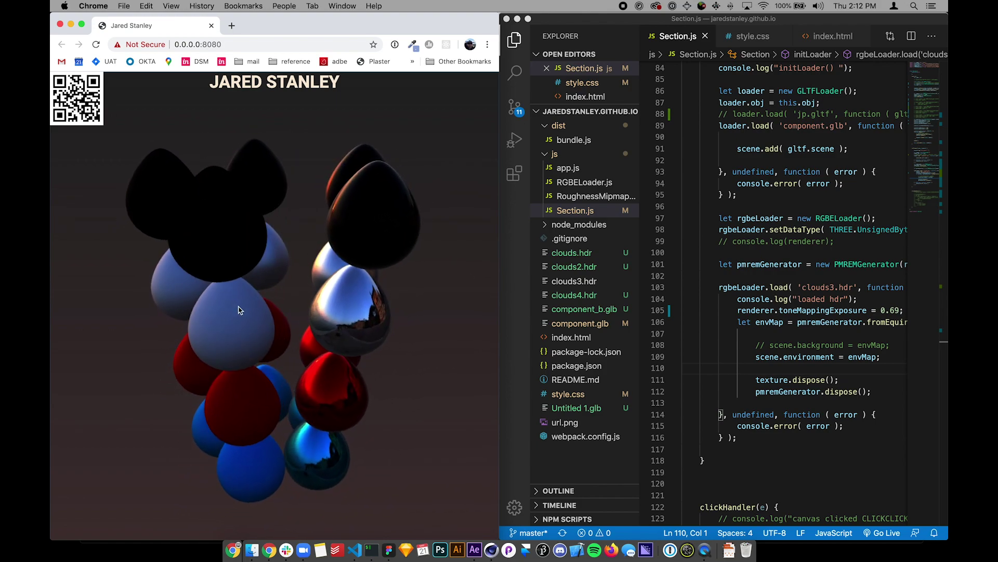
drag(305, 318, 217, 324)
scroll(241, 317, up, 5)
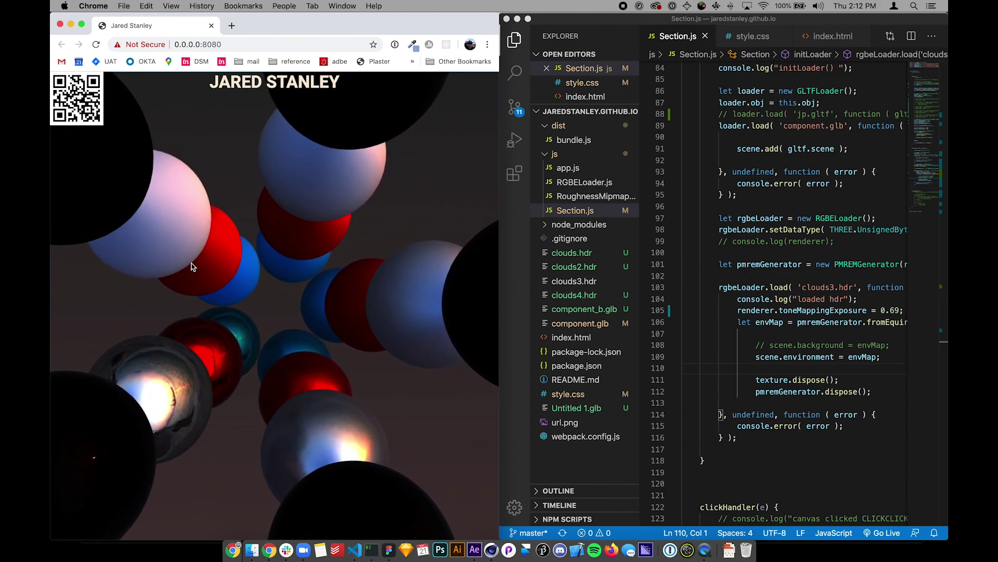
drag(156, 384, 132, 411)
- Change the environment map loaded by rgbeLoader in Section.js to clouds4.hdr
click(881, 311)
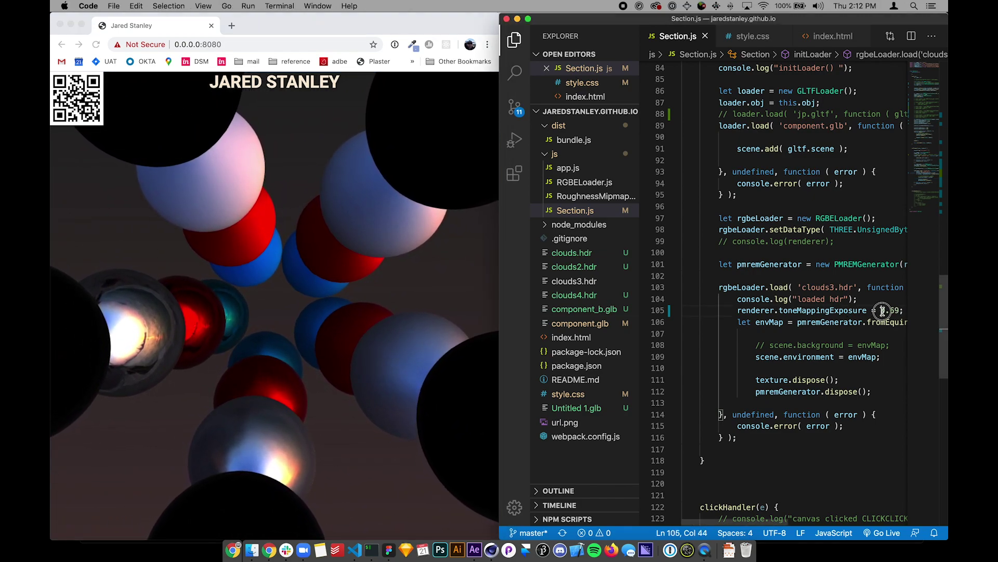
double_click(831, 288)
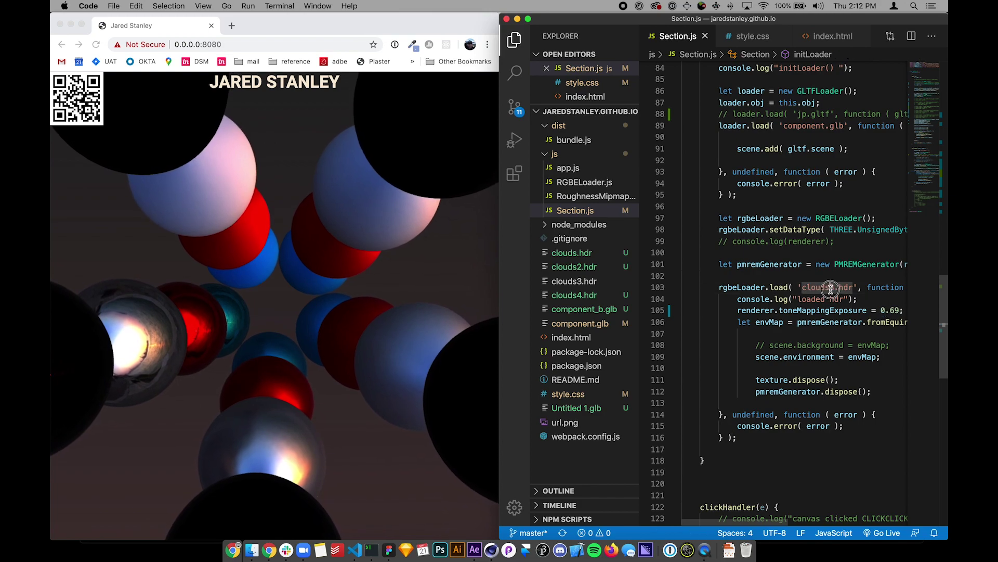
text(clouds4)
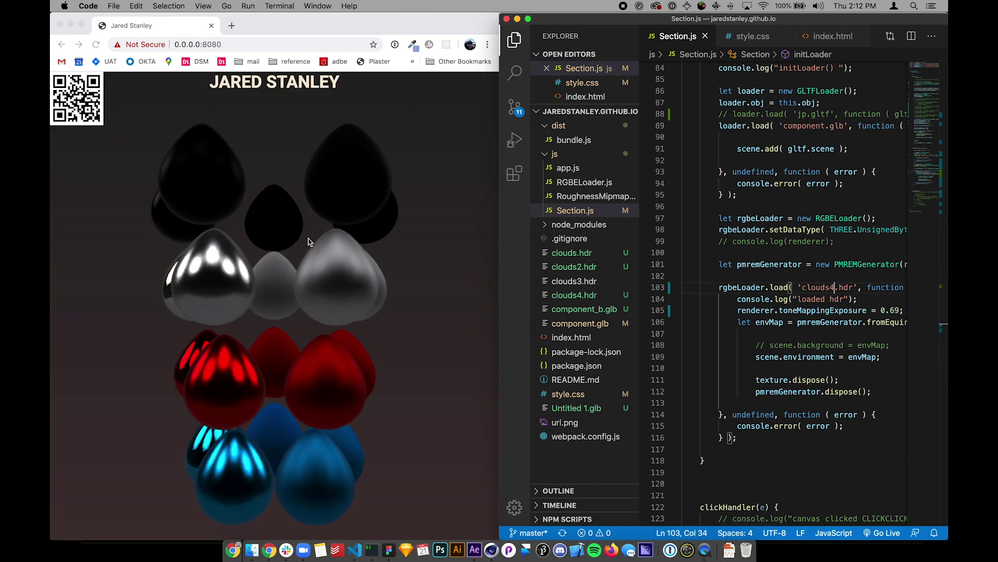
- Orbit and zoom around the eggs to examine their reflections under the clouds4.hdr environment
click(285, 368)
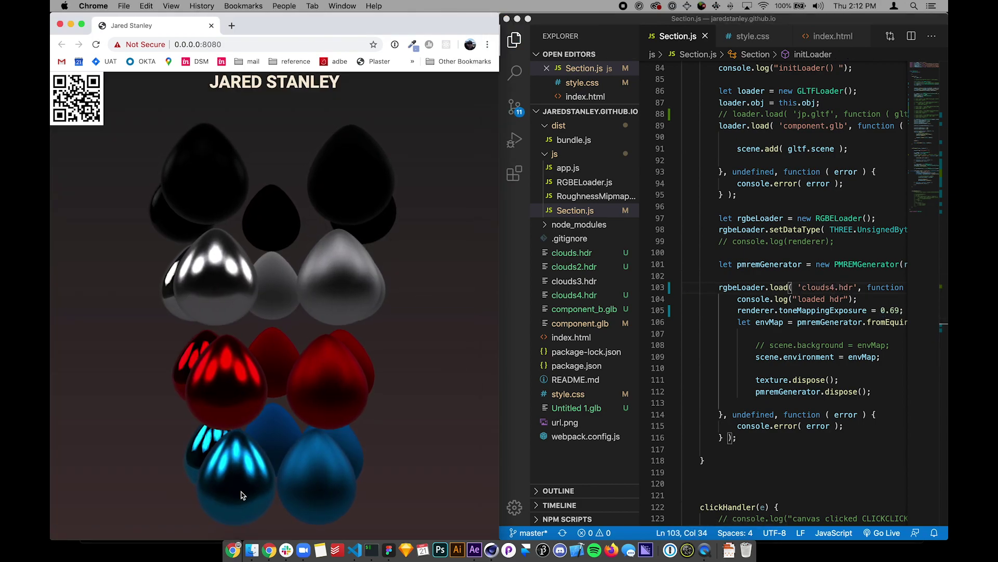
scroll(280, 304, up, 5)
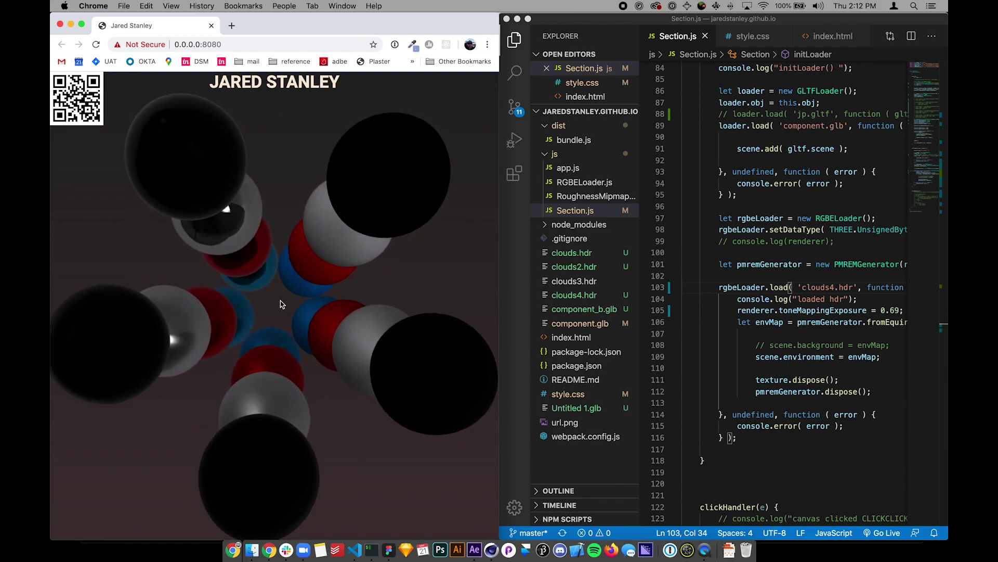
drag(281, 304, 275, 239)
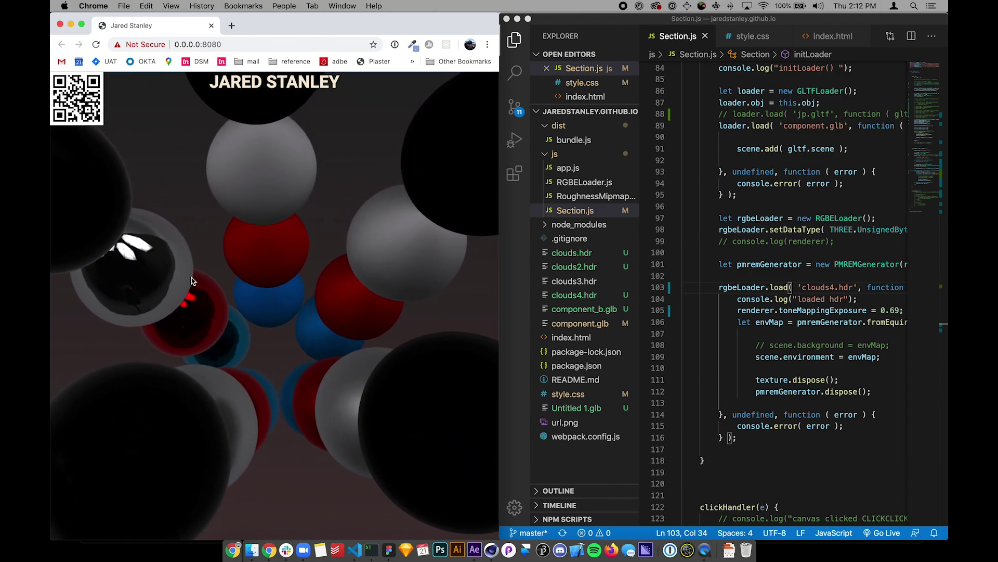
drag(191, 277, 170, 265)
- Change the environment map loaded by rgbeLoader to clouds2.hdr and save Section.js
double_click(832, 287)
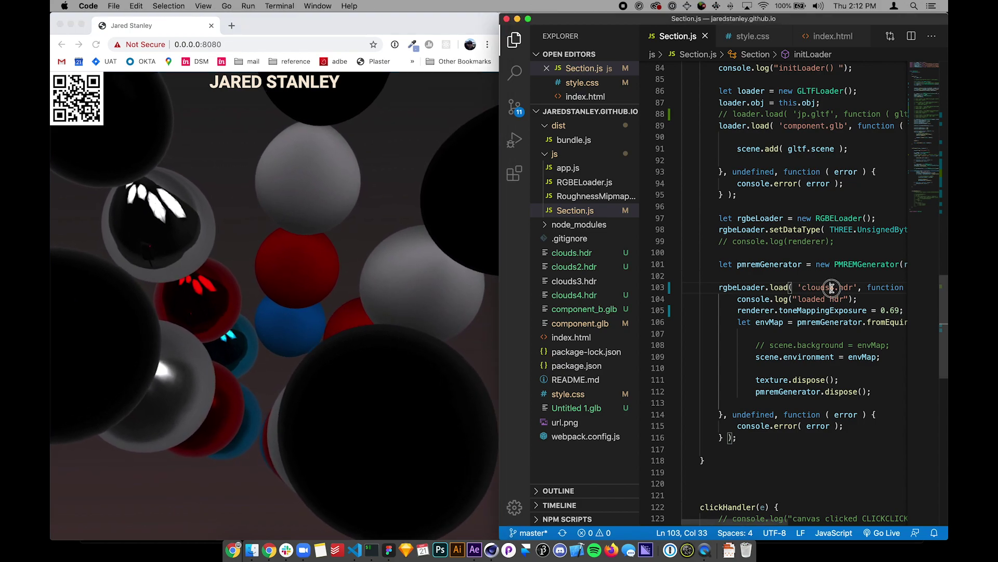
text(clouds2)
key(cmd+s)
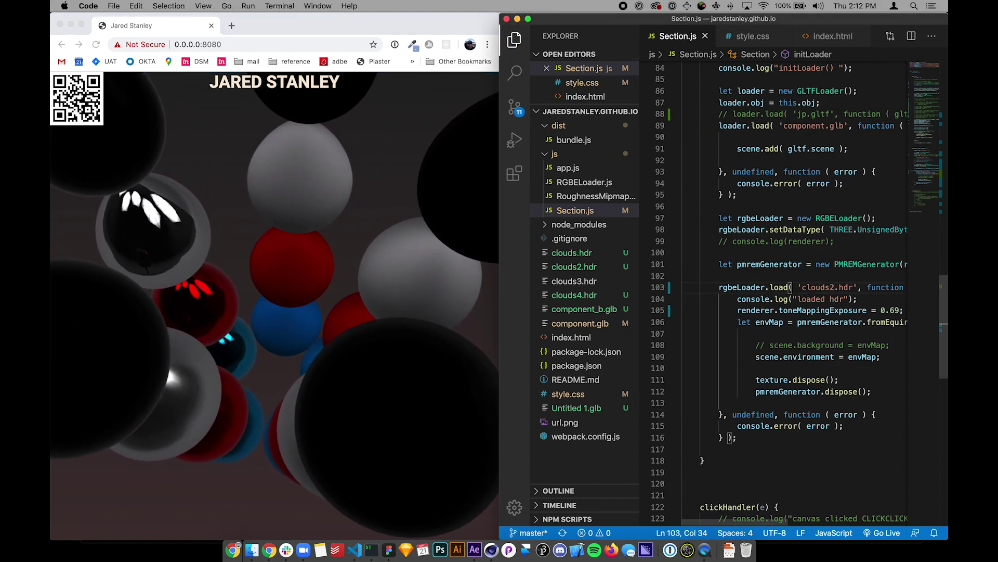
- Orbit around the eggs from above and several sides to examine their reflections under clouds2.hdr
click(279, 242)
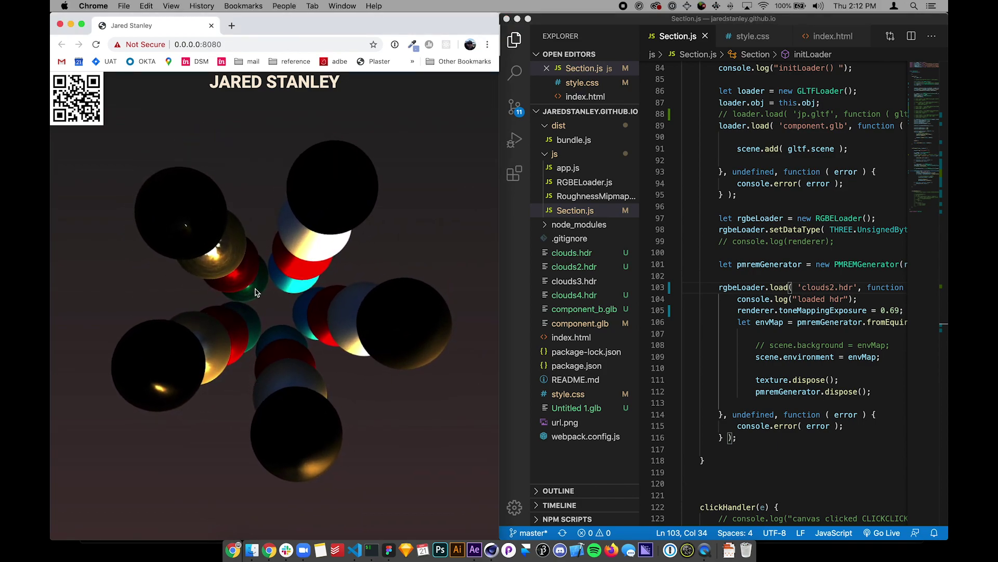
scroll(255, 292, up, 5)
drag(255, 293, 335, 314)
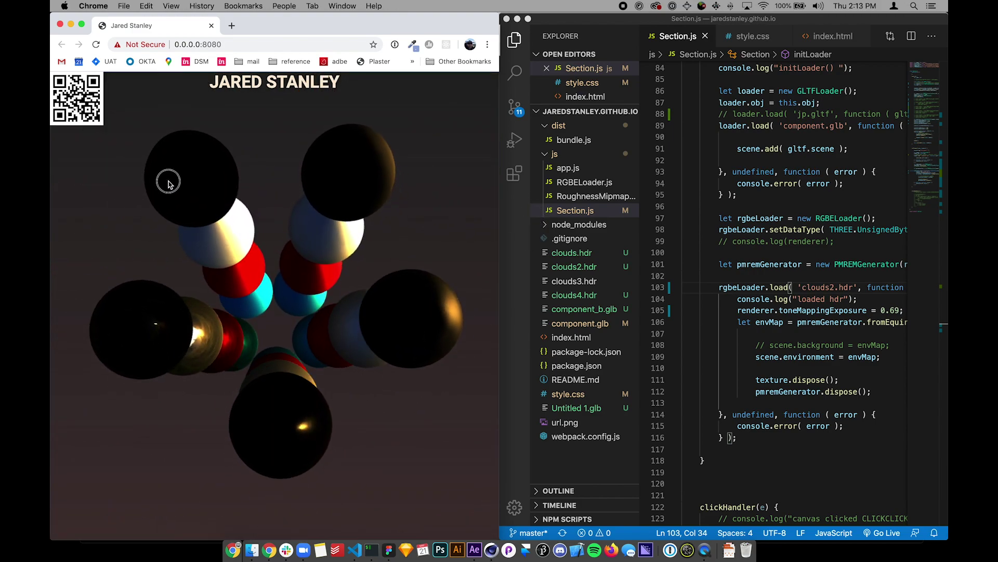
drag(168, 183, 52, 225)
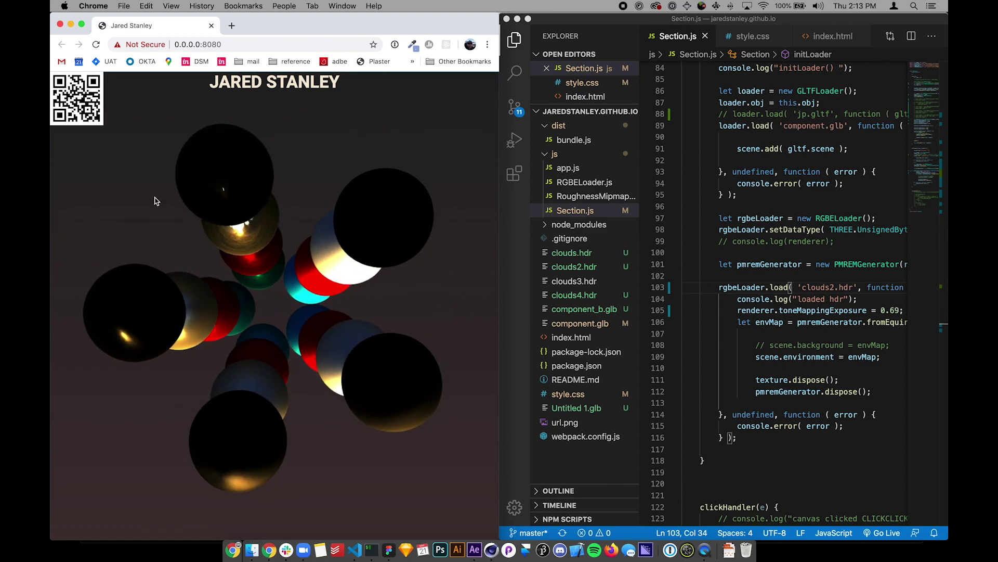
drag(419, 197, 422, 229)
- Change the environment map loaded by rgbeLoader to clouds3.hdr and set renderer.toneMappingExposure to 1.69
click(832, 288)
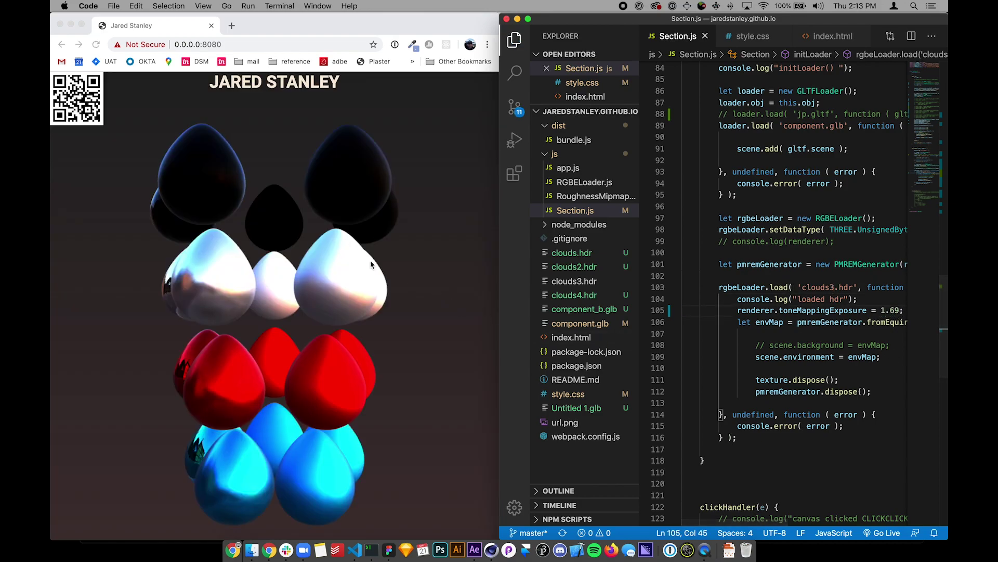
- Inspect the glossy and rough eggs under clouds3.hdr from above, close up and from several sides
click(331, 243)
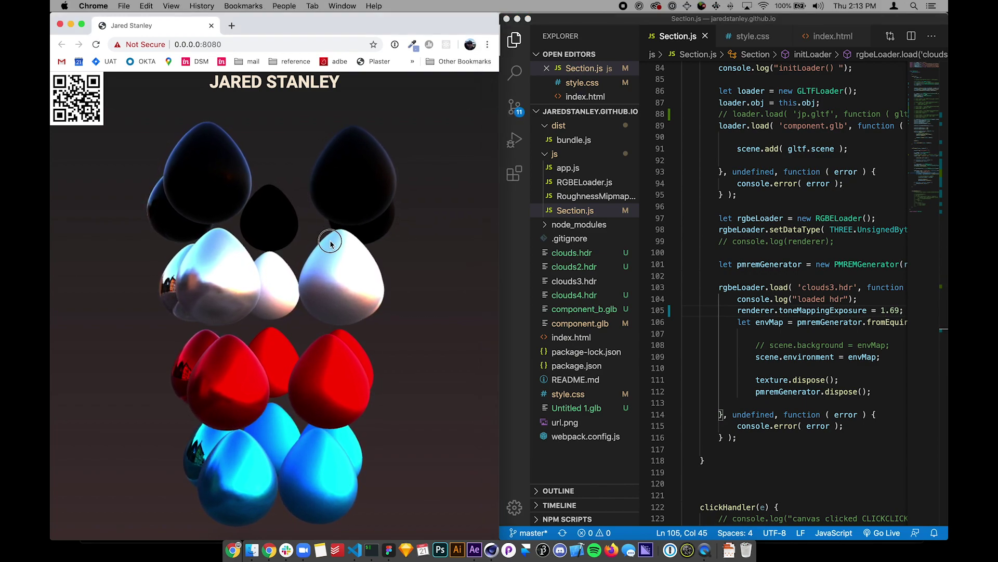
drag(326, 281, 320, 352)
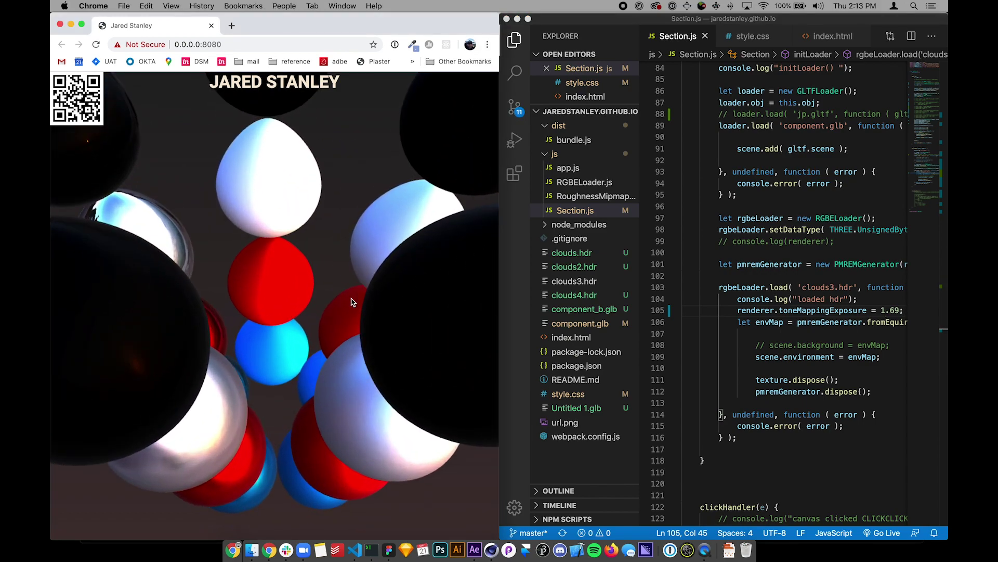
drag(278, 335, 328, 326)
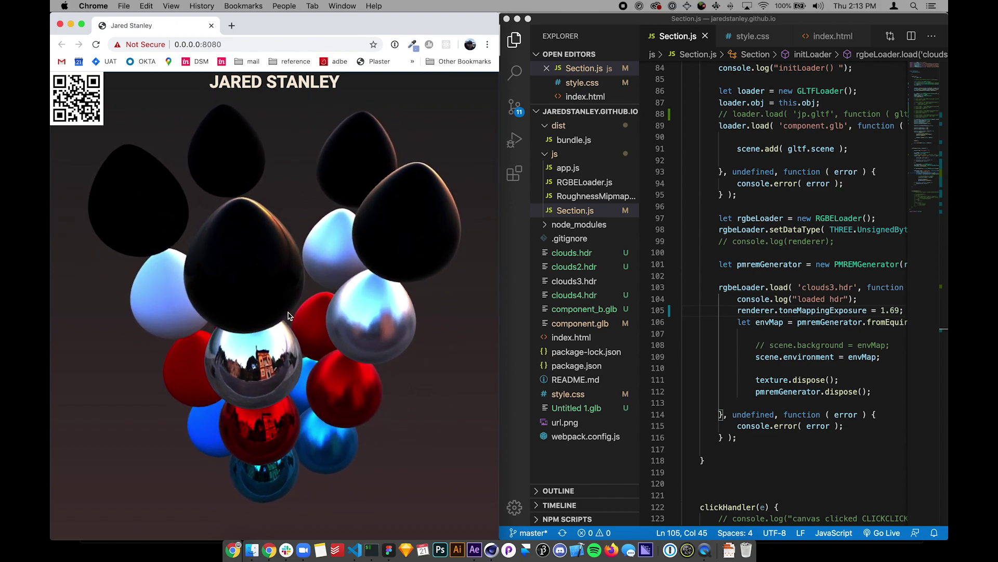
scroll(287, 315, up, 5)
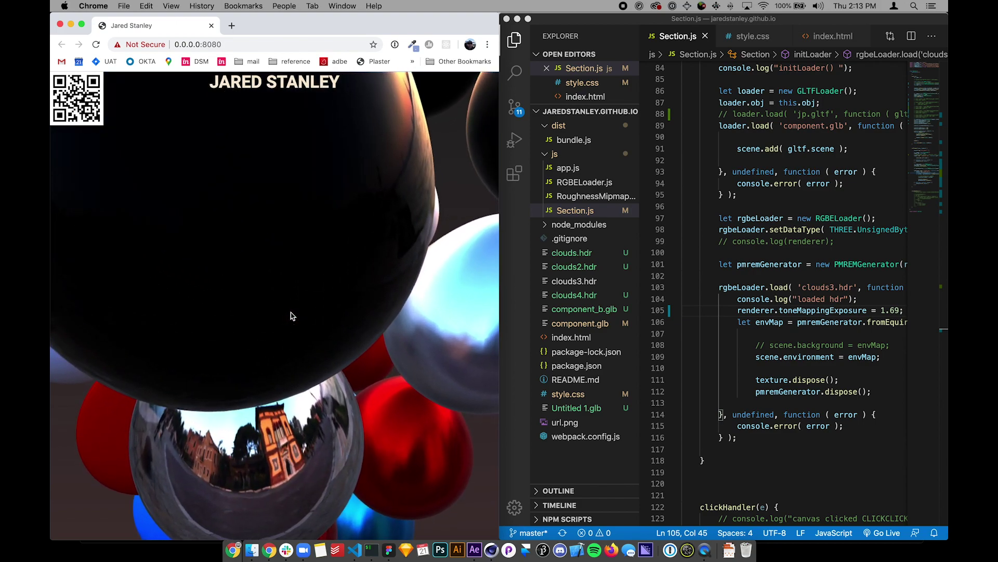
scroll(290, 314, down, 5)
drag(308, 286, 466, 223)
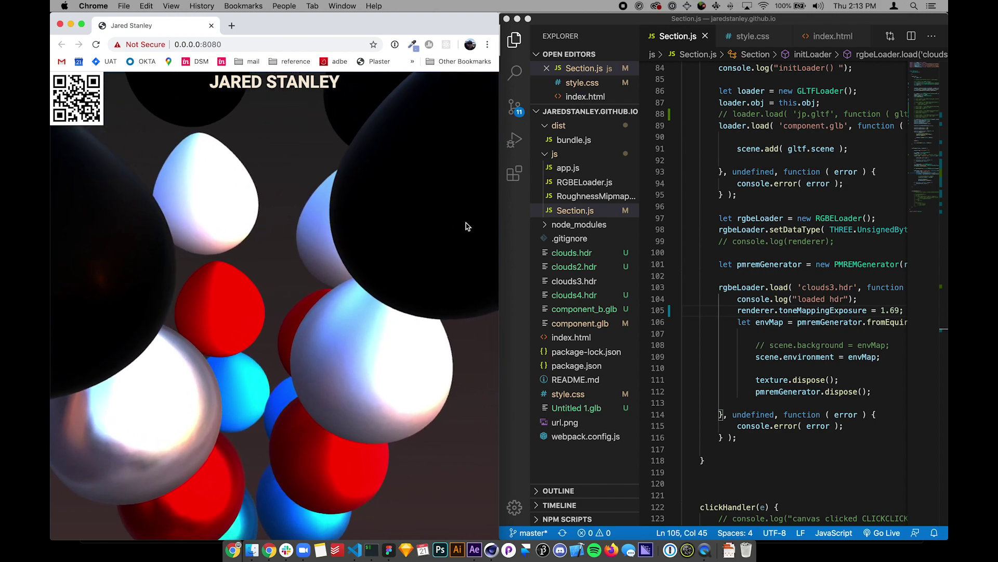
drag(437, 204, 366, 185)
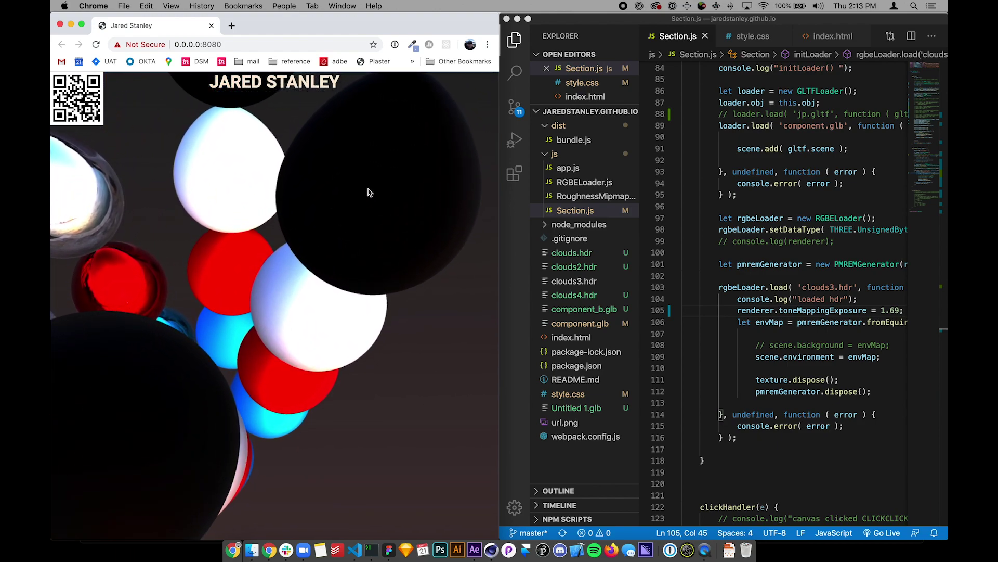
drag(368, 191, 321, 179)
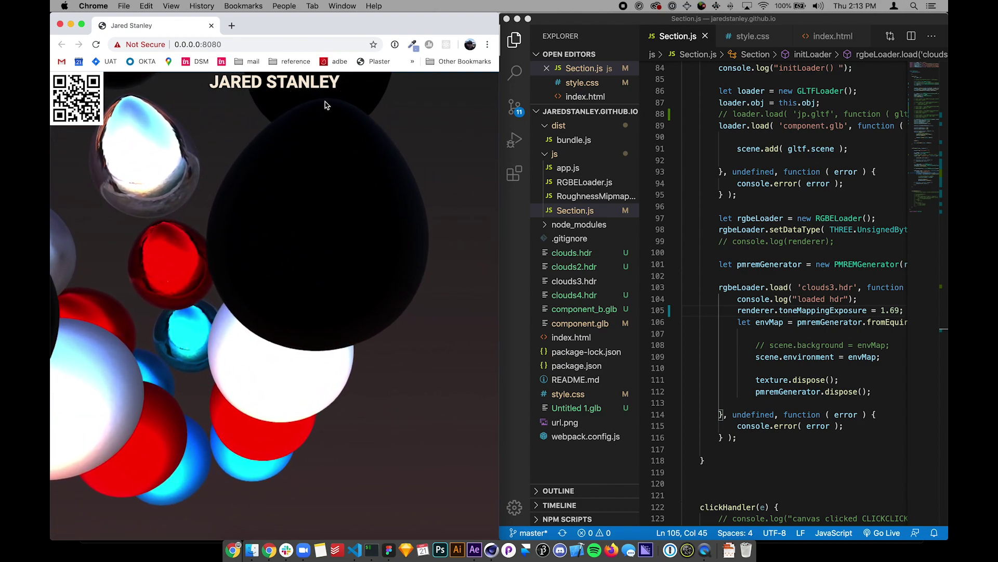
drag(344, 132, 402, 154)
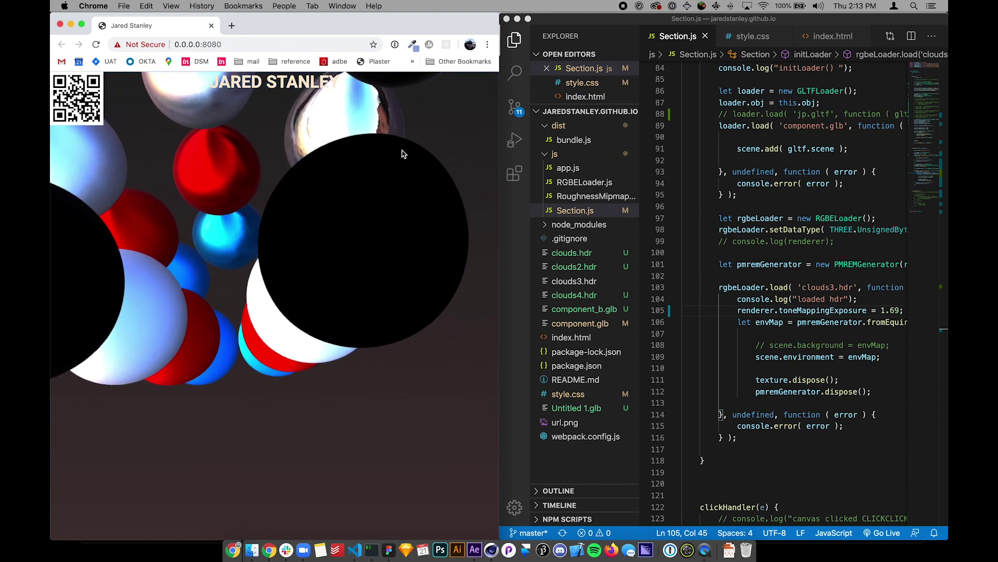
- Set renderer.toneMappingExposure to 4.69, save Section.js and check the eggs' brightness in the browser
click(881, 310)
key(Delete)
text(4)
key(super+s)
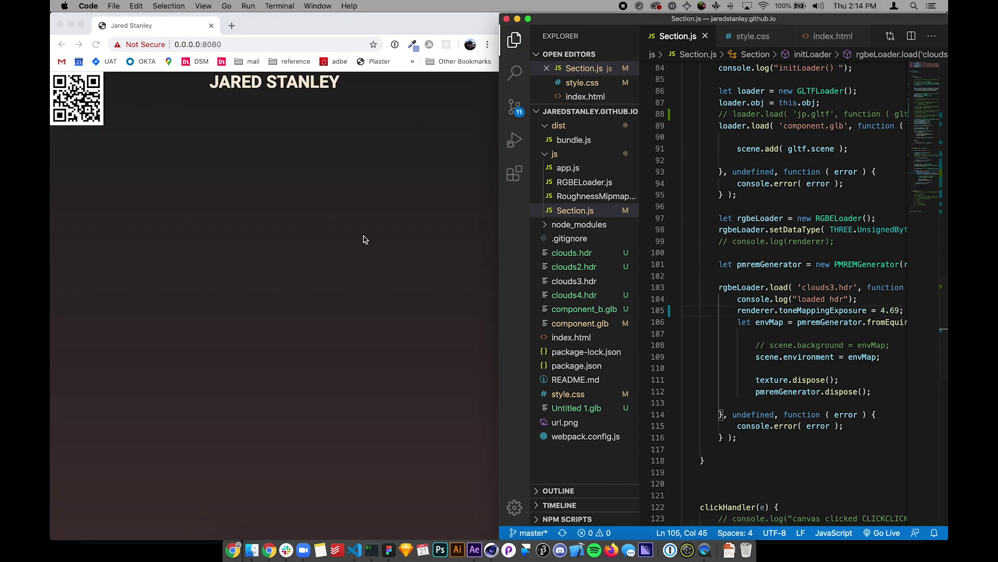
click(344, 266)
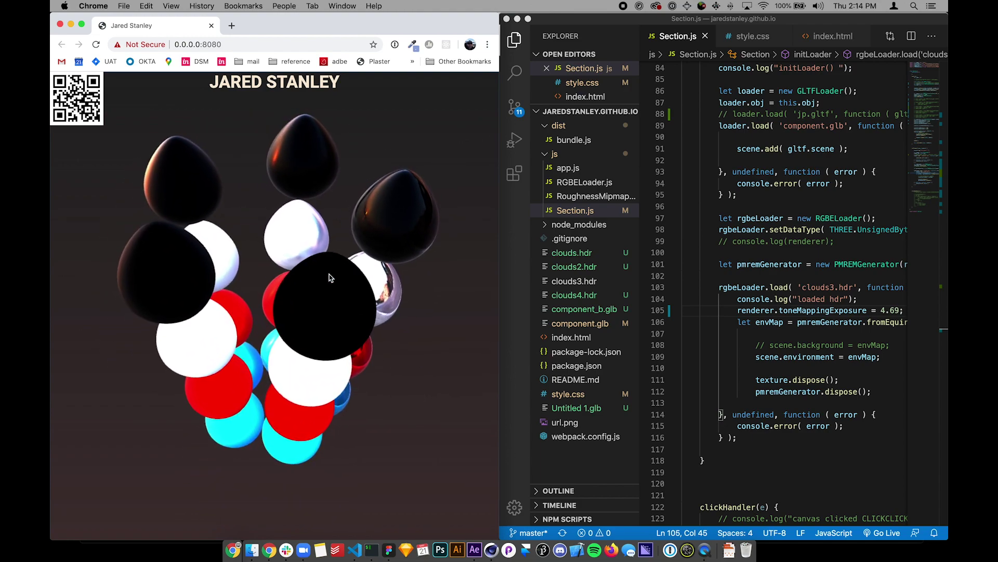
click(345, 274)
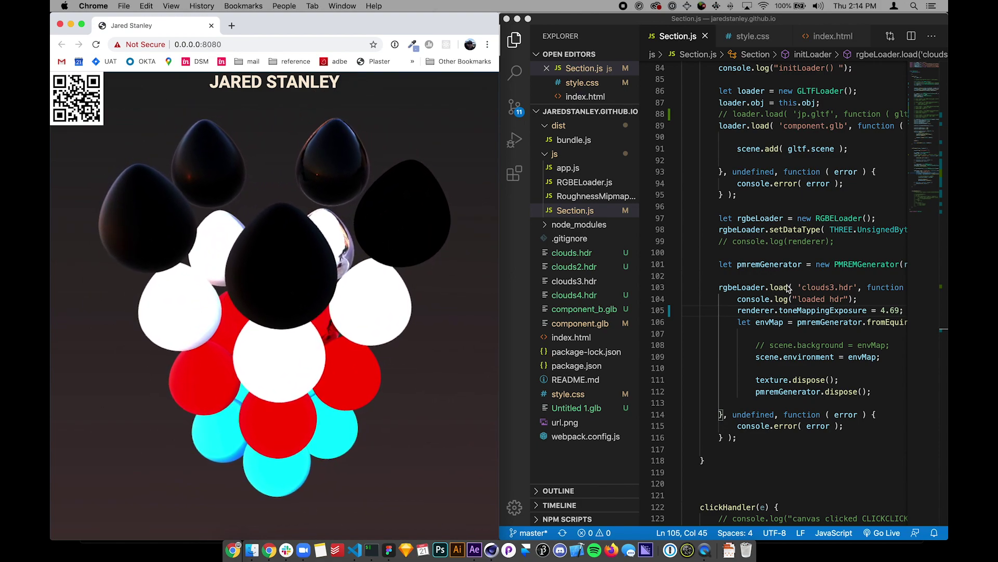
- Set renderer.toneMappingExposure to 0.69 and change the model loaded by the GLTF loader to component_b.glb
click(824, 287)
double_click(877, 310)
text(1)
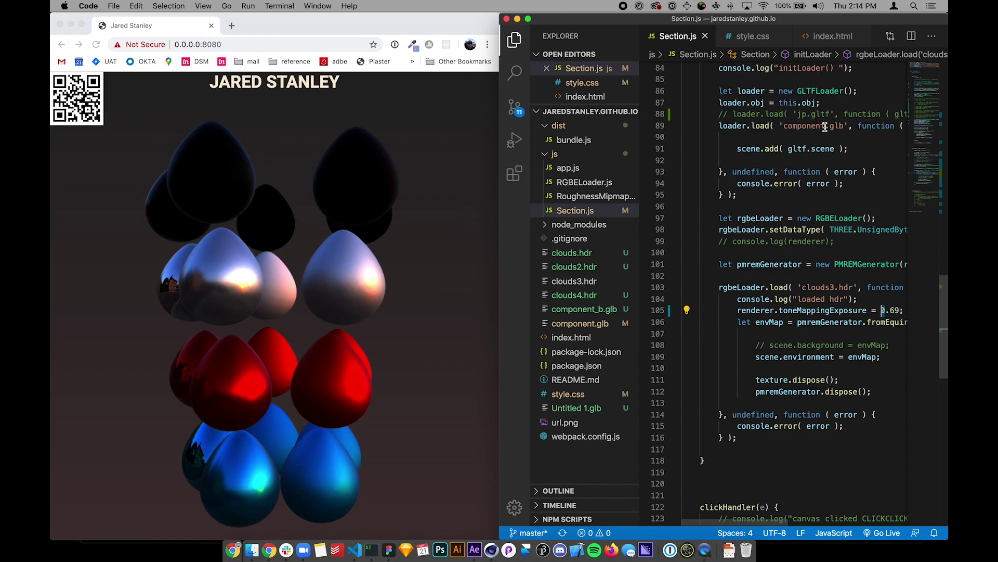
text(-)
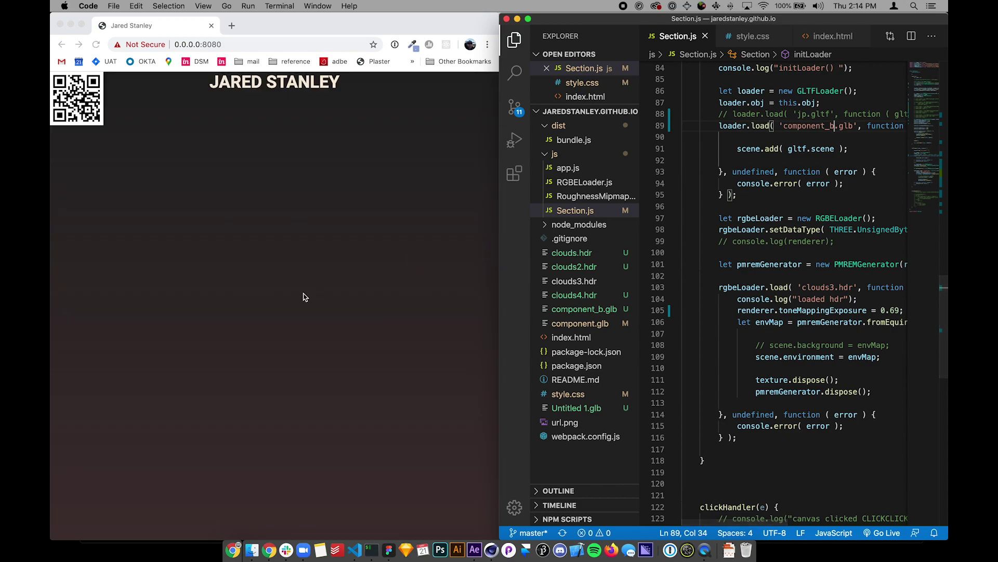
- Orbit and zoom in on the normal-mapped eggs to compare the surface detail of glossy and rough ones
click(305, 282)
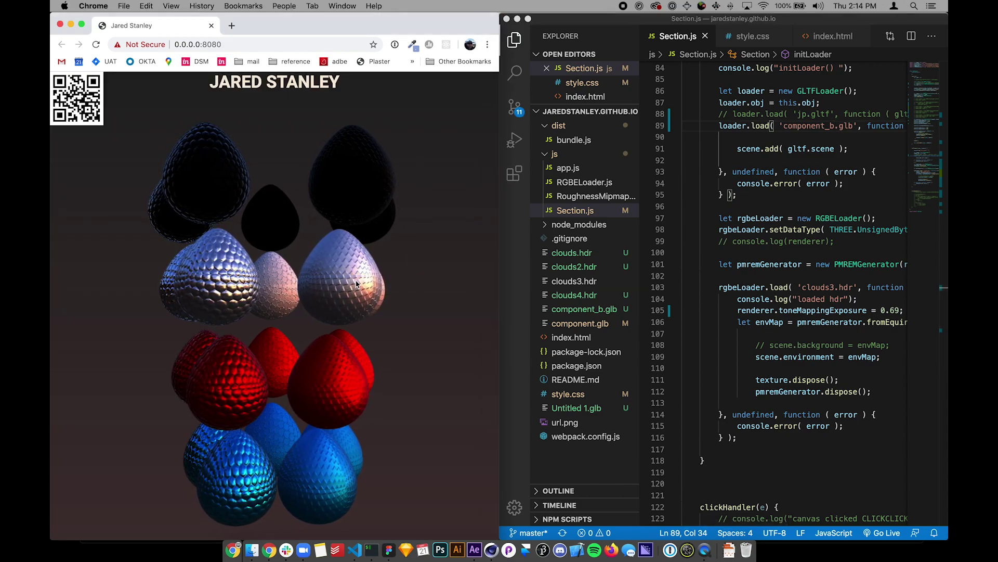
drag(280, 285, 303, 256)
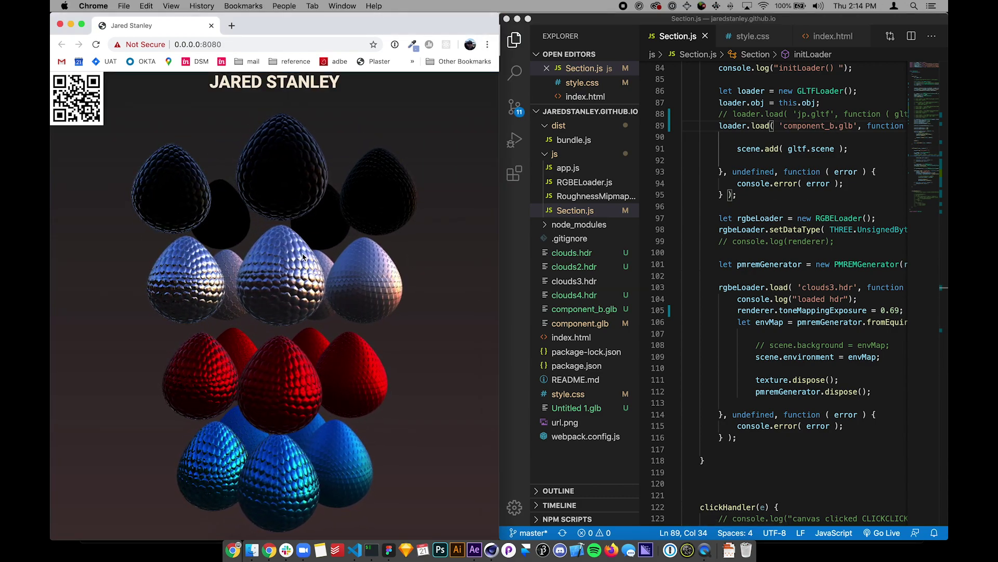
scroll(295, 275, up, 10)
drag(295, 275, 128, 268)
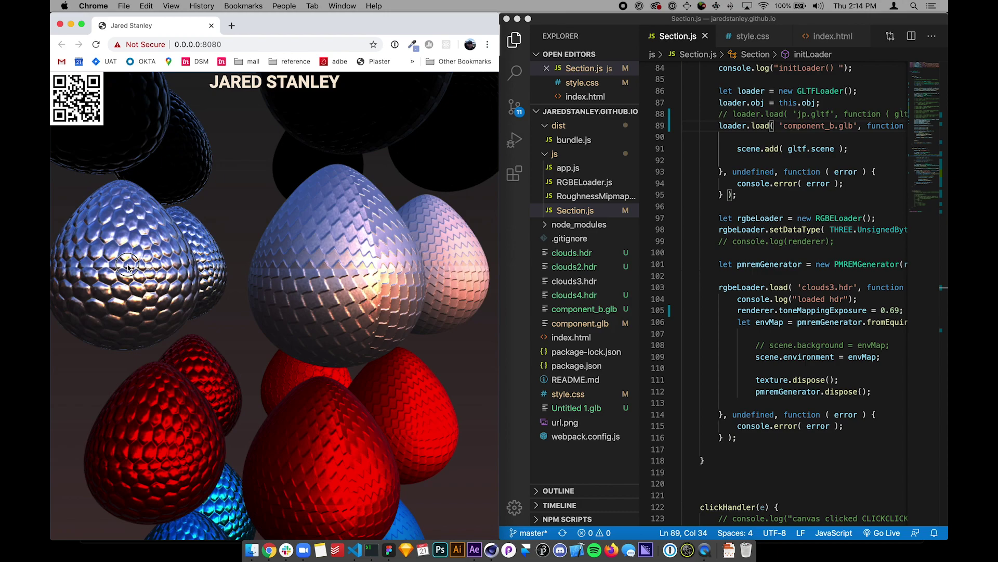
drag(128, 266, 128, 268)
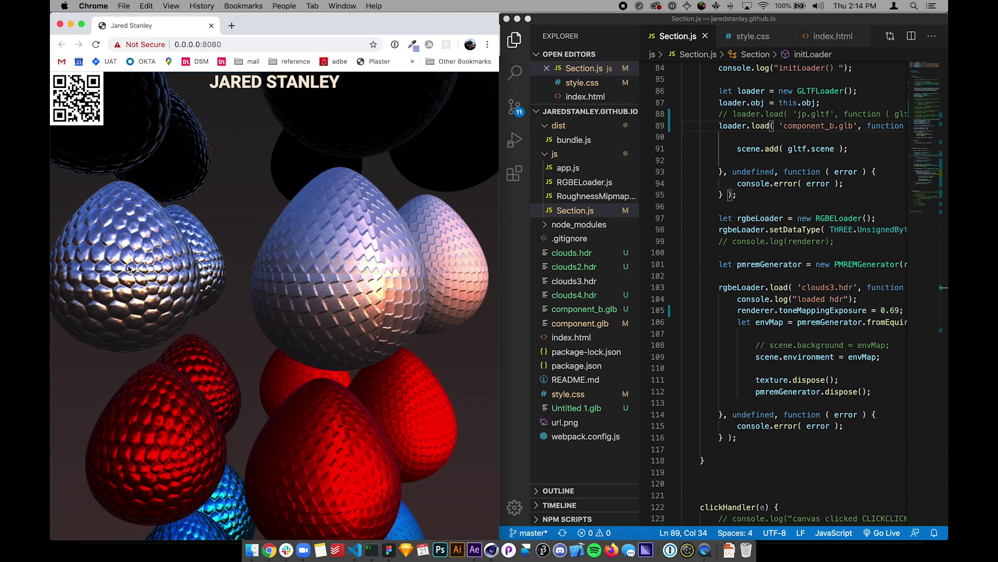
- Switch to Cinema 4D and preview Sci-Fi_Padded_Fabric_001_normal_xxsd.jpg from material 100's normal texture file chooser, leaving the texture as it is
click(492, 552)
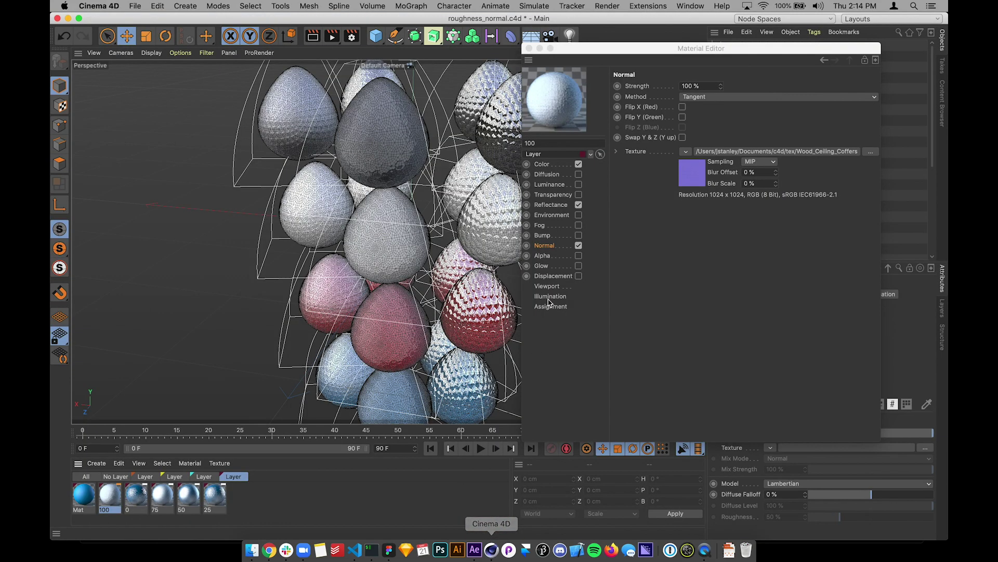
click(729, 152)
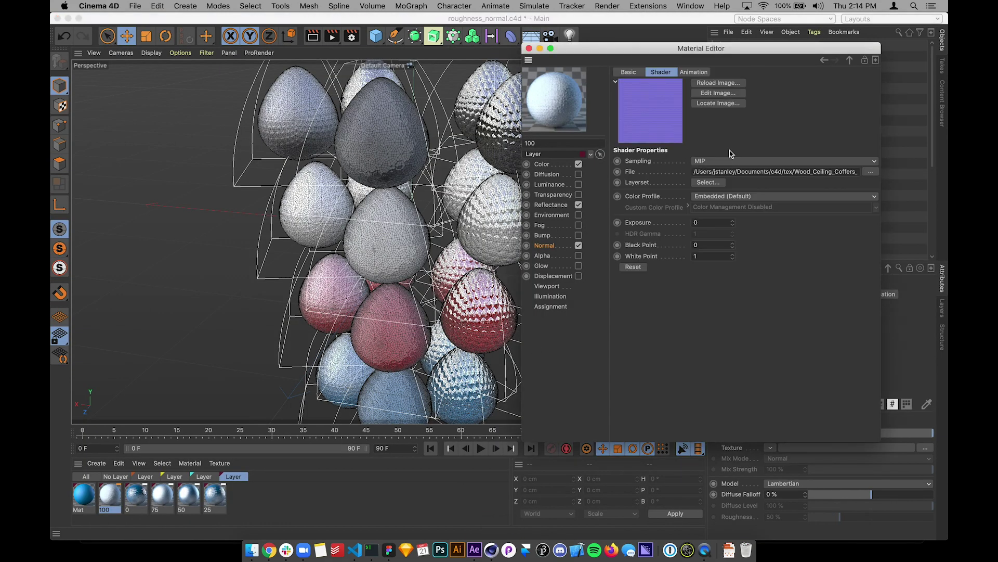
click(875, 173)
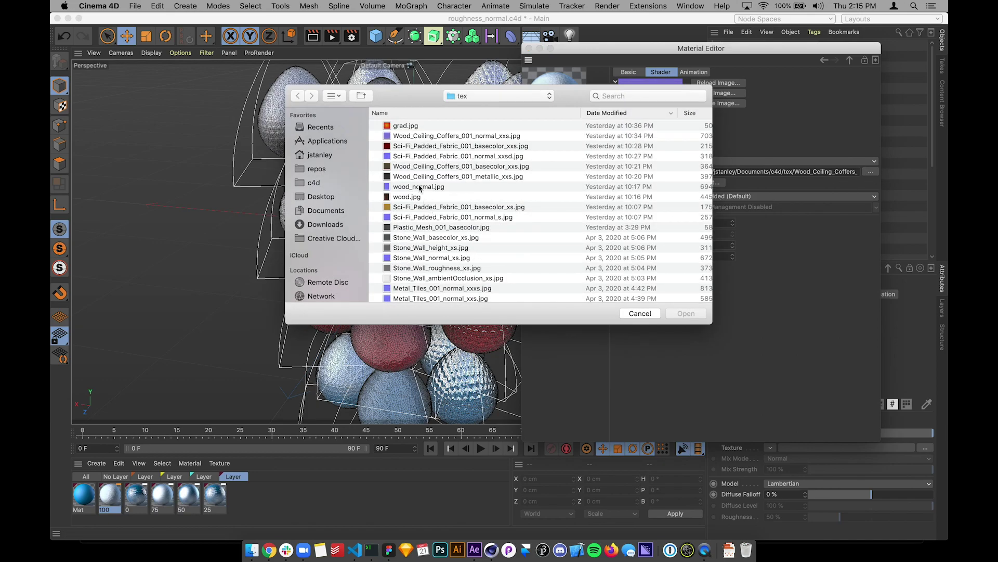
click(416, 180)
click(430, 156)
key(space)
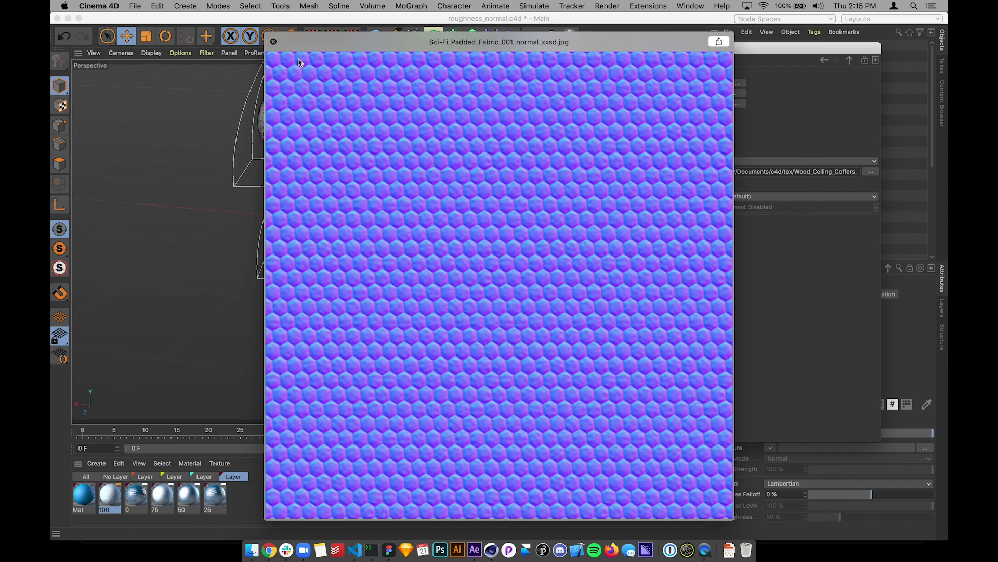
key(space)
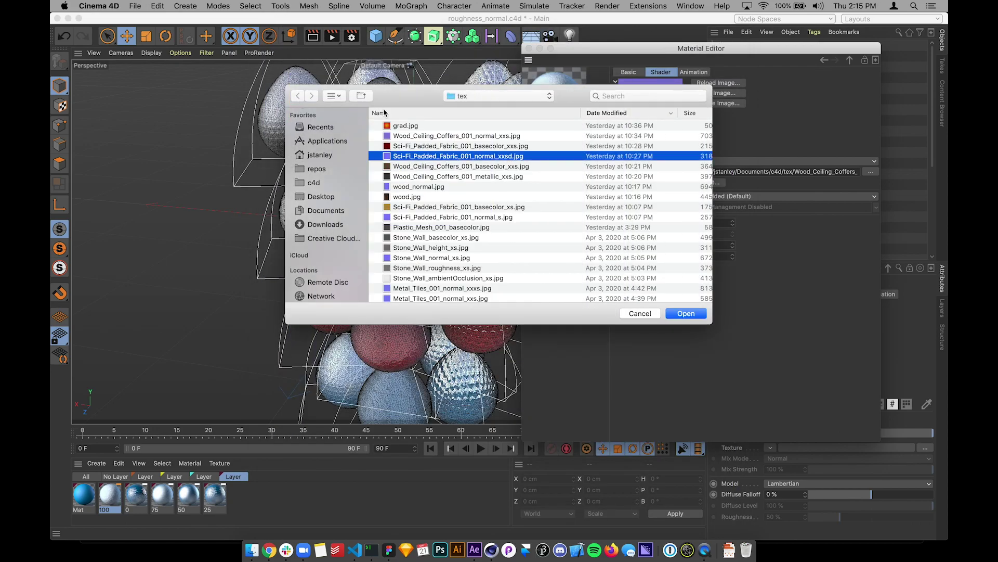
click(640, 313)
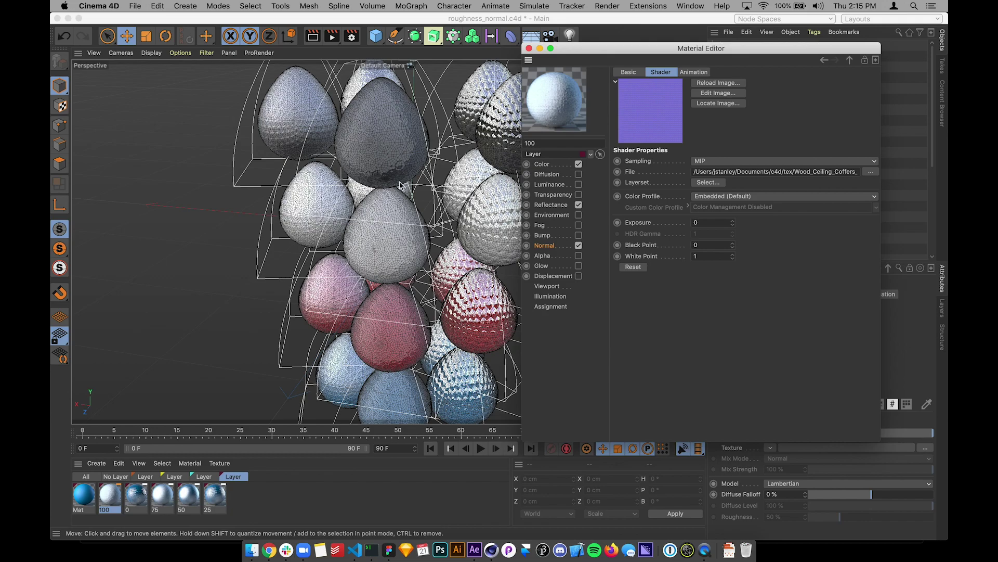
- Switch back to Chrome, orbit around the normal-mapped eggs and maximize the browser window
key(super+Tab)
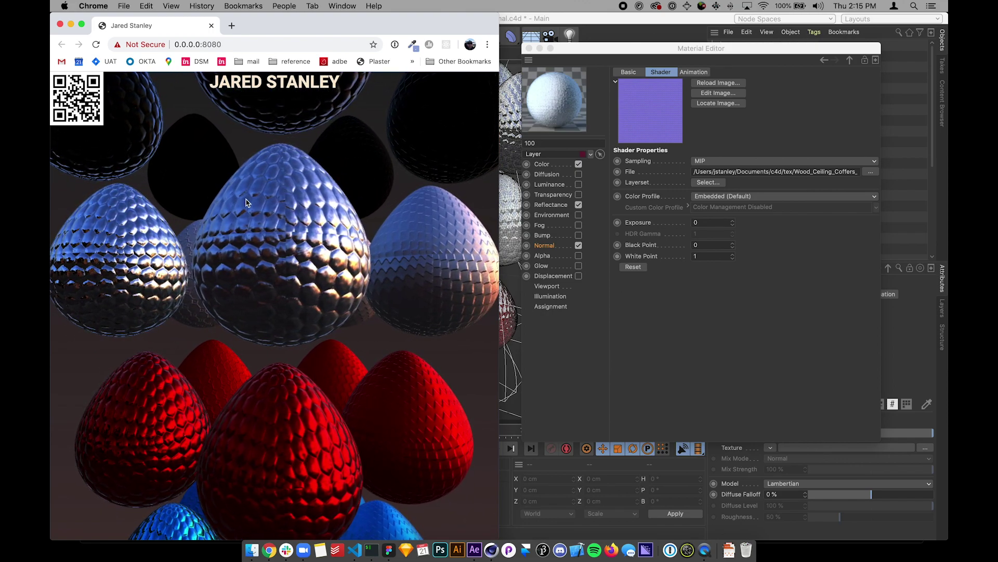
drag(246, 199, 286, 211)
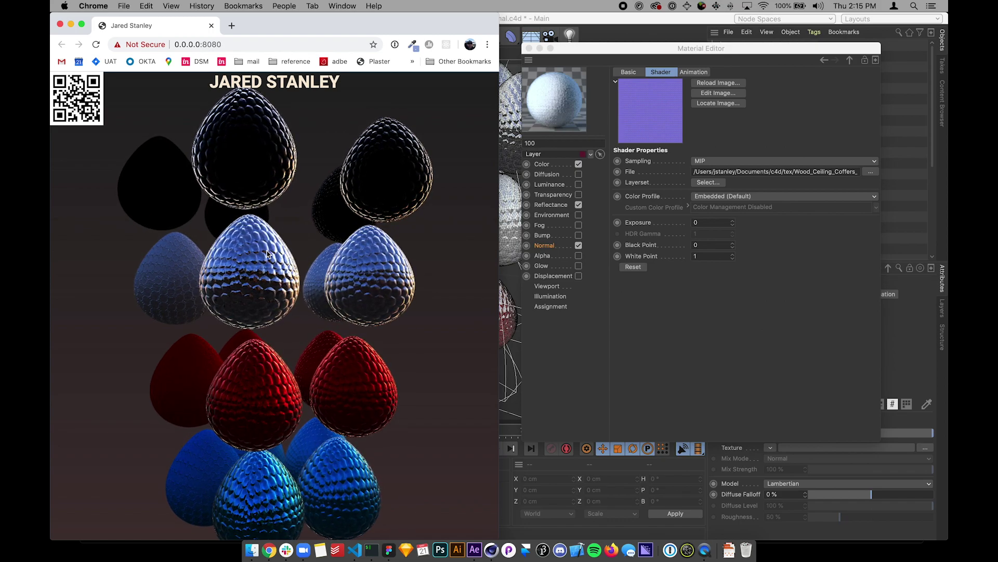
key(super+alt+f)
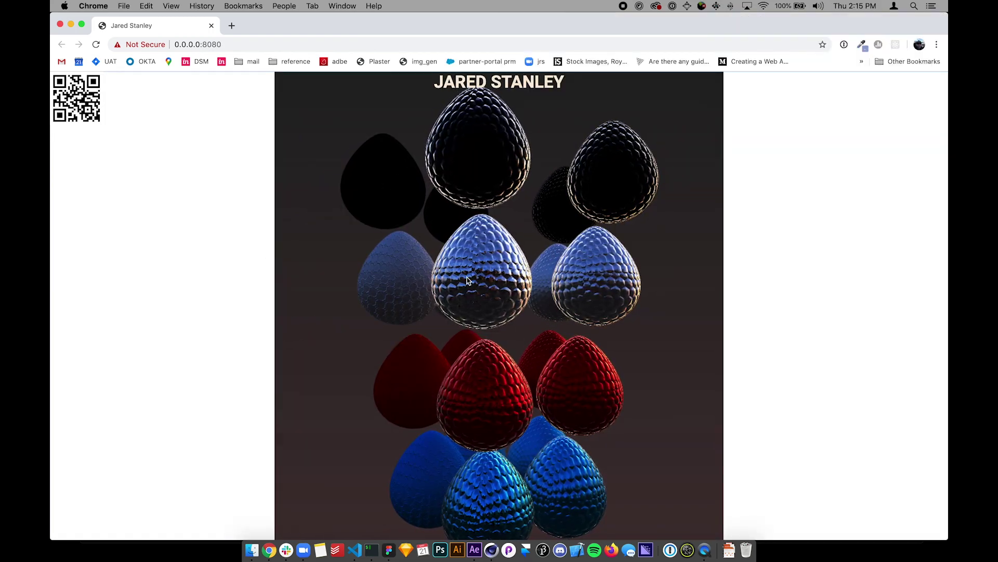
- Reload the egg page, orbit around the normal-mapped eggs and zoom in to compare their scale and tile surface patterns
key(super+r)
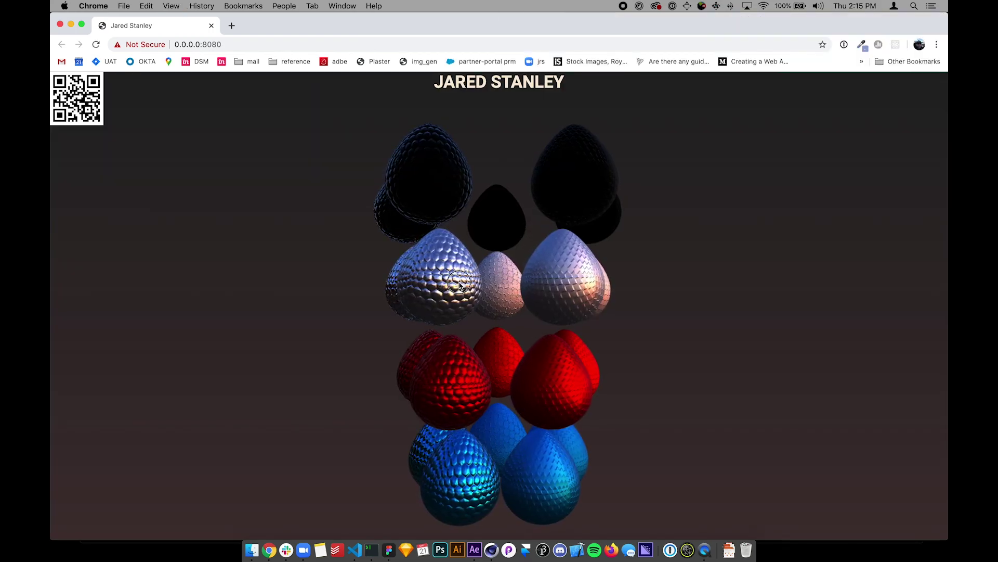
drag(437, 284, 483, 264)
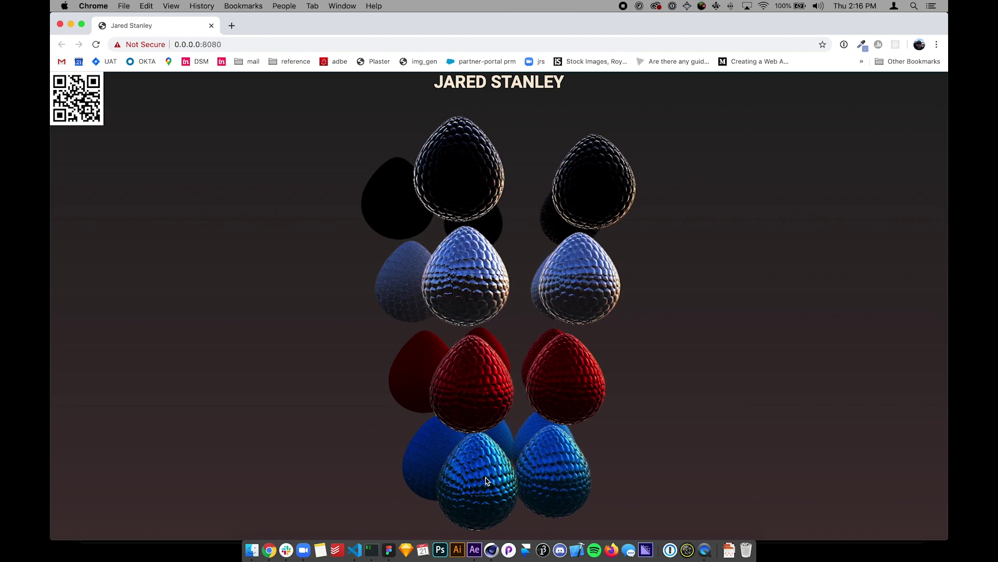
drag(488, 481, 501, 466)
drag(583, 430, 506, 422)
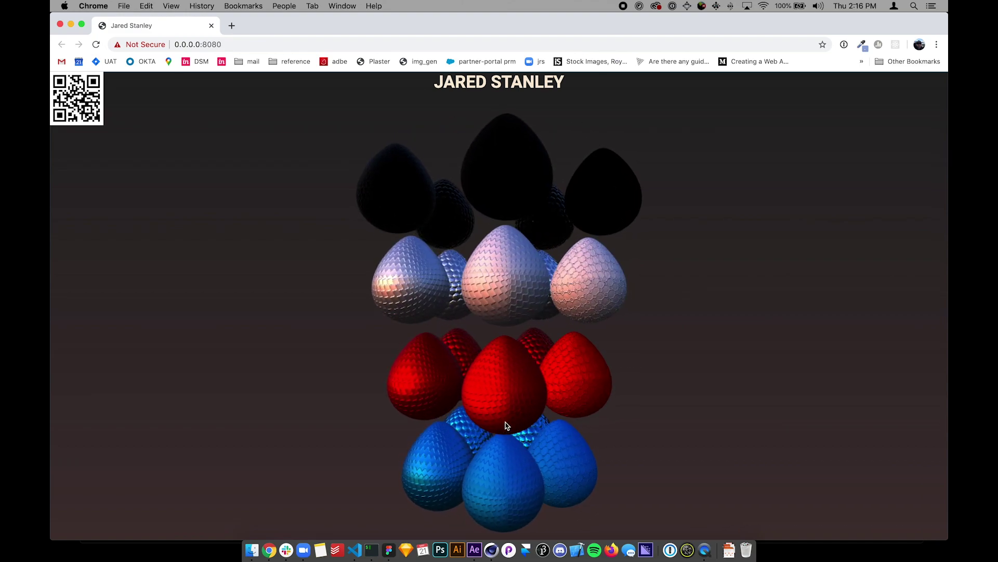
drag(574, 412, 519, 403)
scroll(561, 324, up, 8)
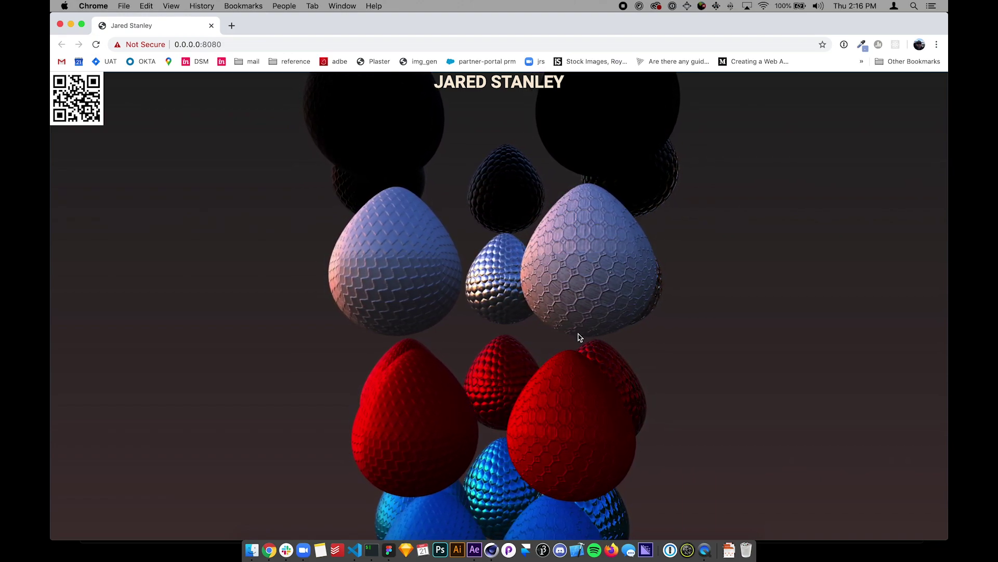
scroll(548, 277, up, 10)
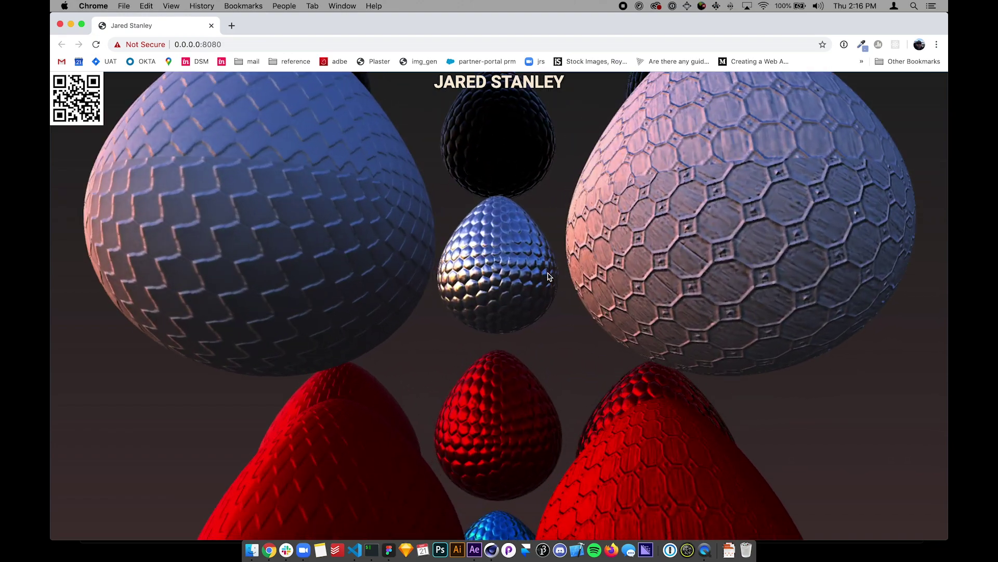
scroll(548, 277, down, 10)
scroll(548, 277, up, 10)
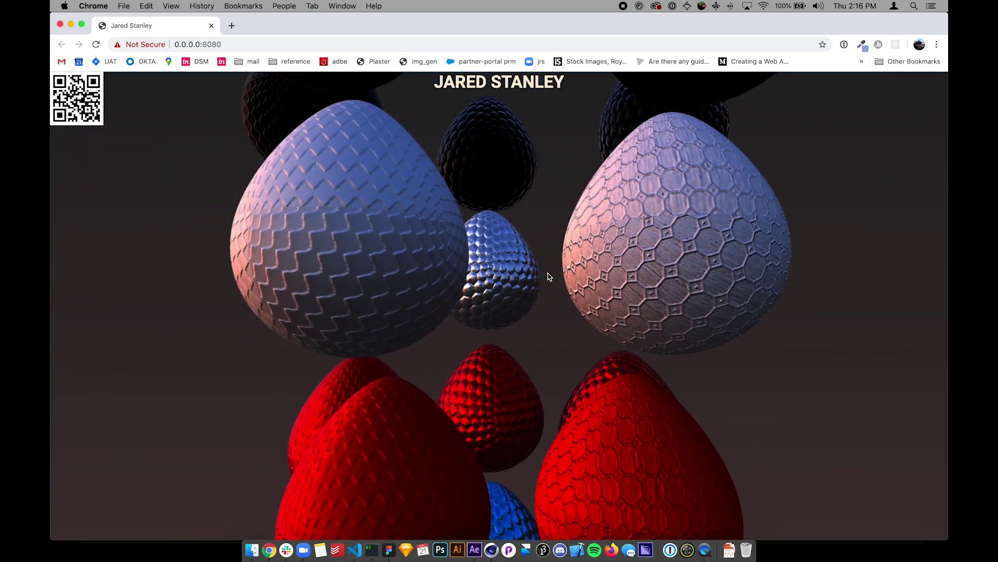
- Orbit around the egg stacks from the side and from above to examine how the black, white, red and blue eggs reflect light
drag(611, 254, 572, 224)
scroll(513, 245, down, 10)
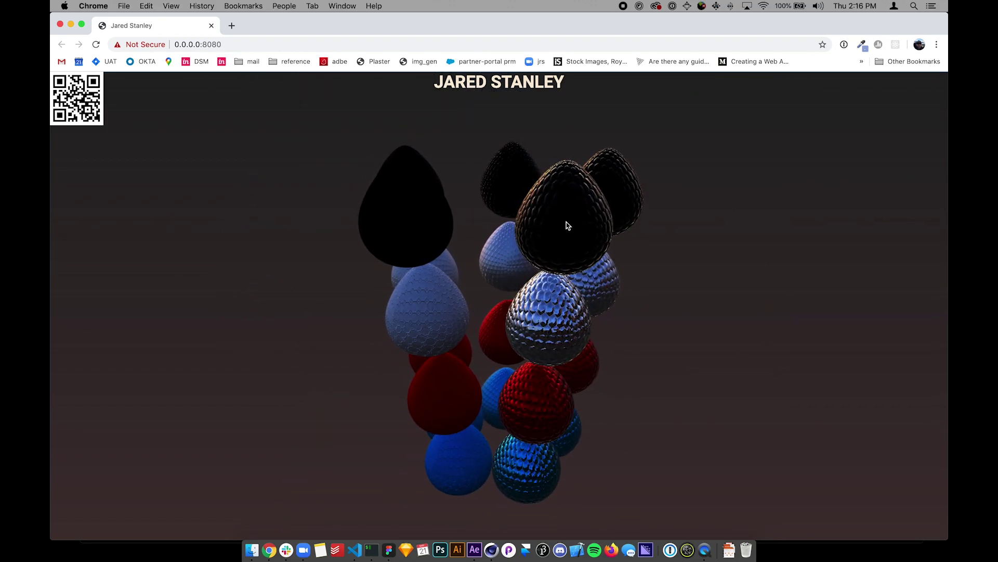
drag(567, 223, 535, 201)
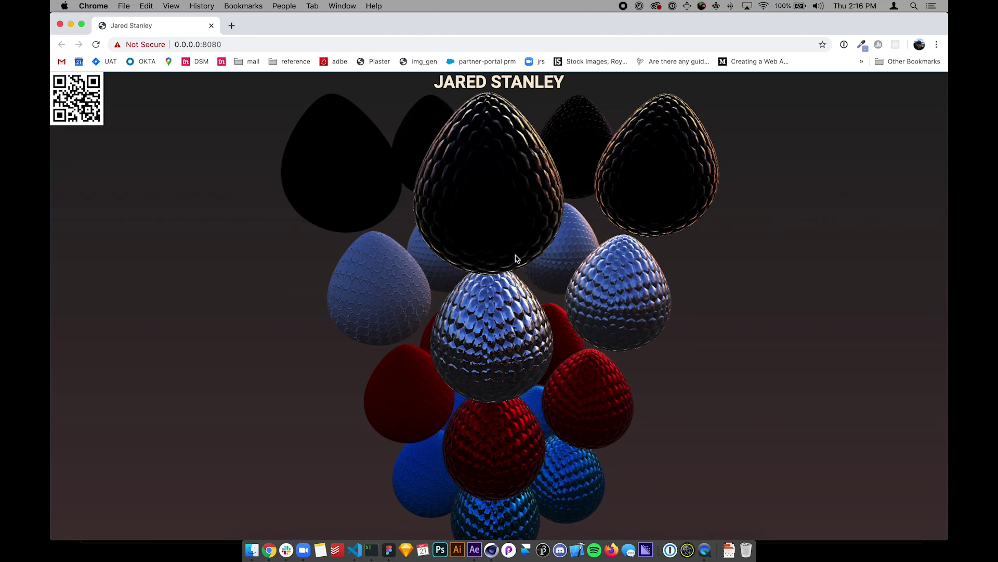
drag(524, 215, 457, 219)
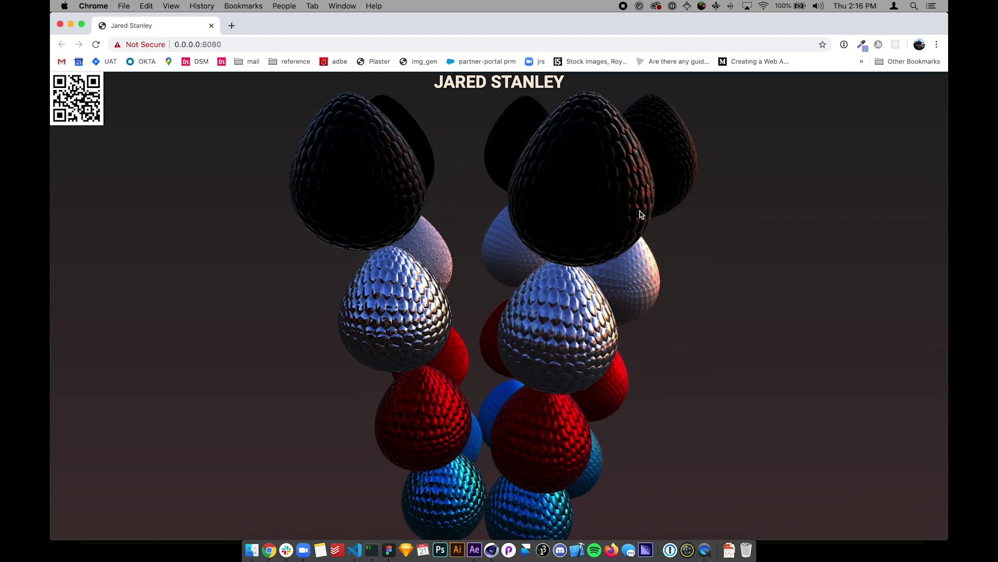
drag(640, 215, 536, 204)
drag(690, 192, 702, 184)
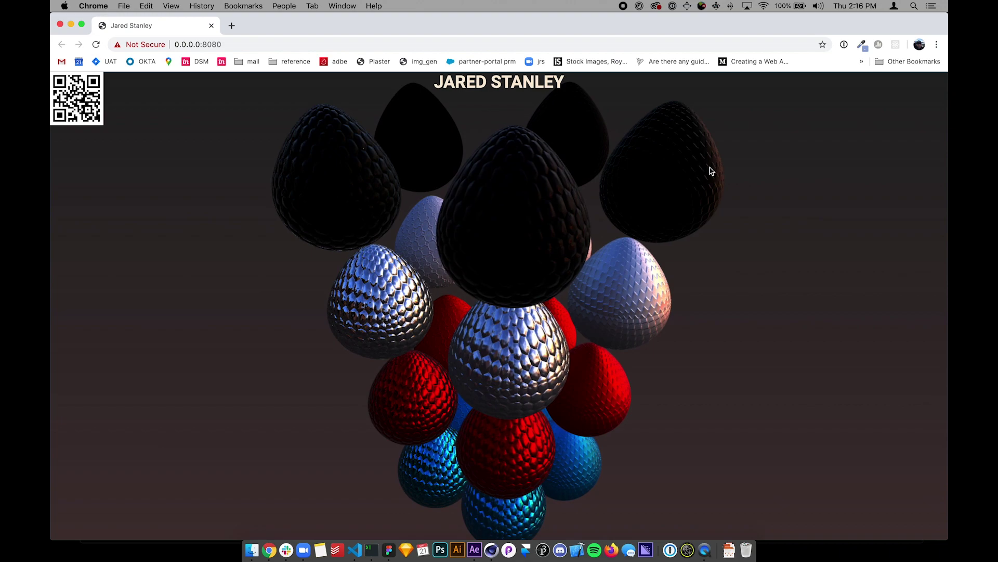
drag(689, 180, 642, 211)
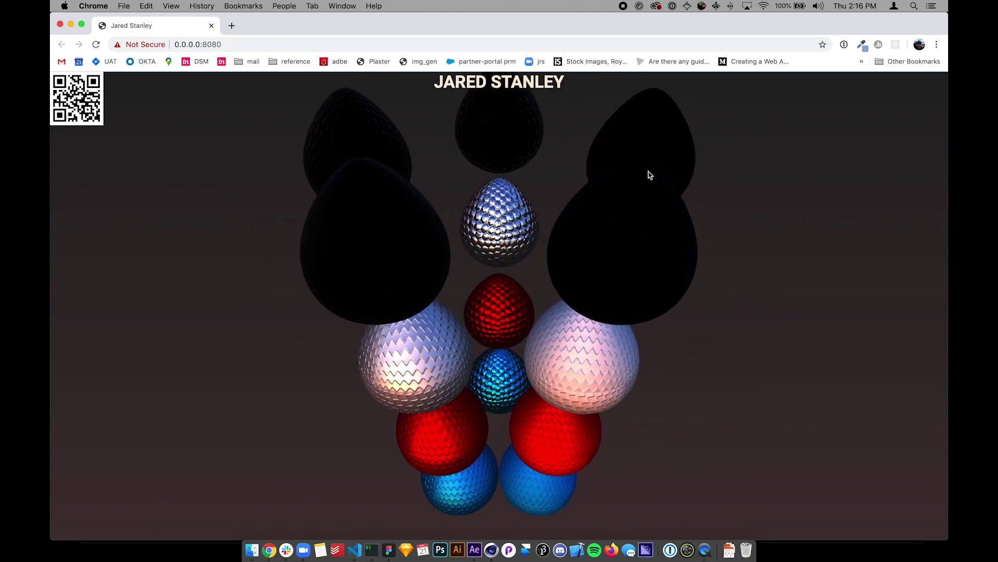
drag(666, 196, 614, 198)
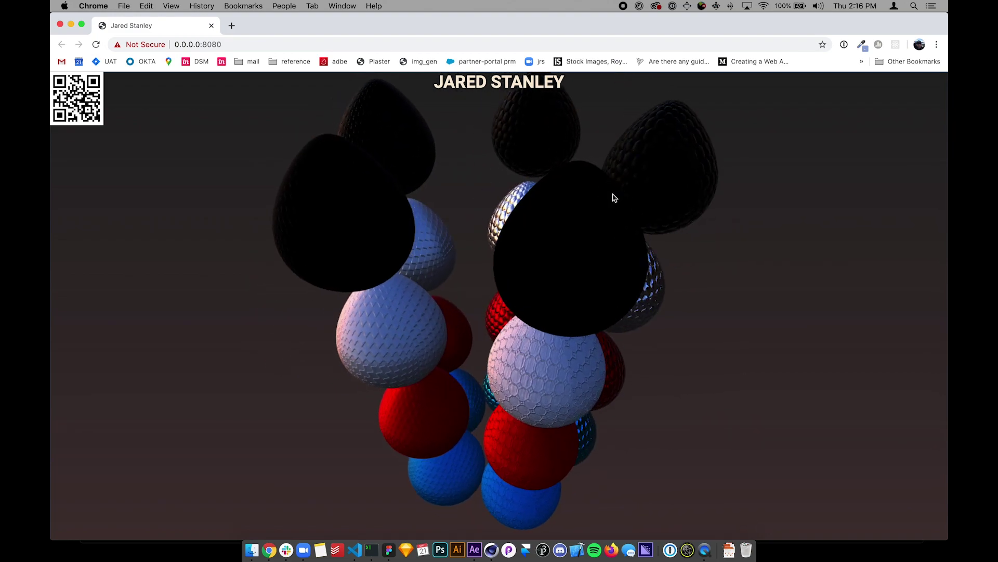
drag(598, 232, 575, 393)
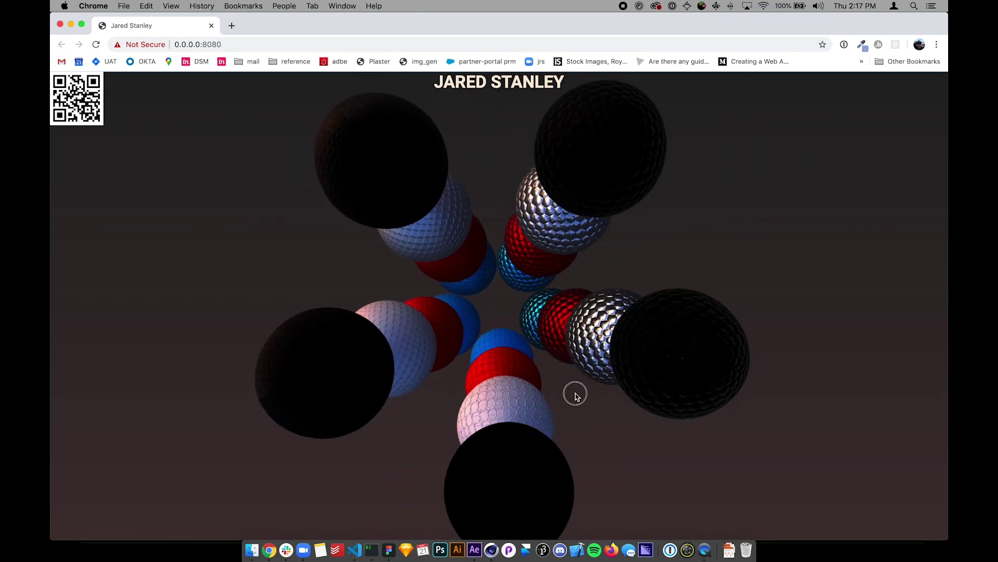
drag(643, 278, 479, 457)
- Switch to Cinema 4D and review material 100's Normal and Reflectance channels, leaving the layer roughness at 100%
key(super+Tab)
key(super+Tab)
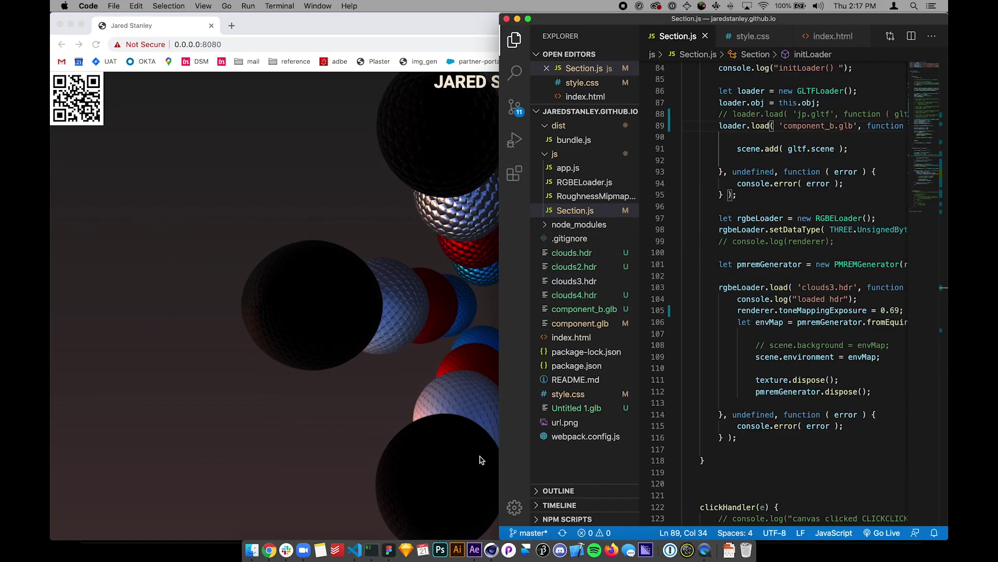
key(super+Tab)
key(super+Tab)
key(super+Tab)
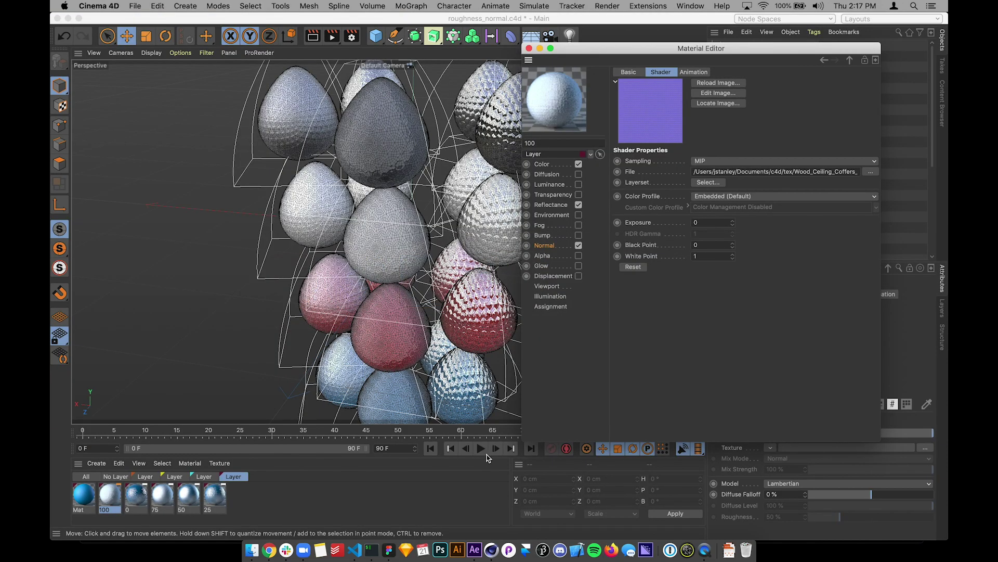
click(553, 247)
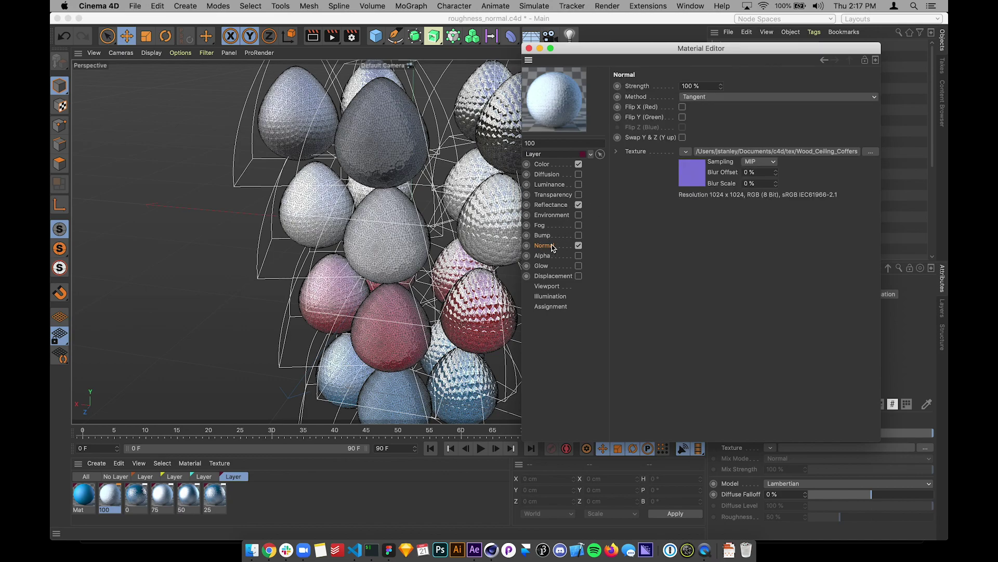
click(553, 206)
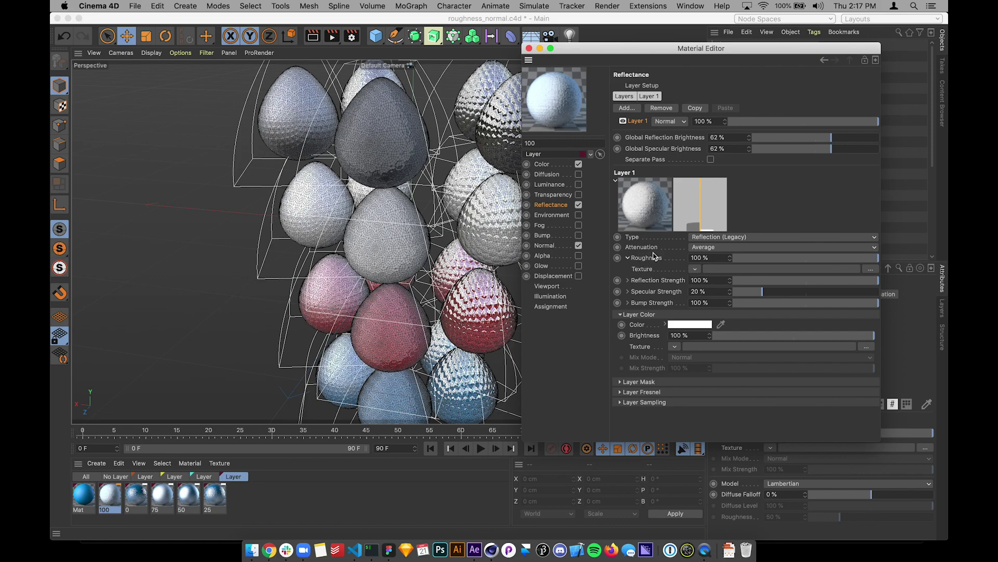
drag(836, 260, 879, 258)
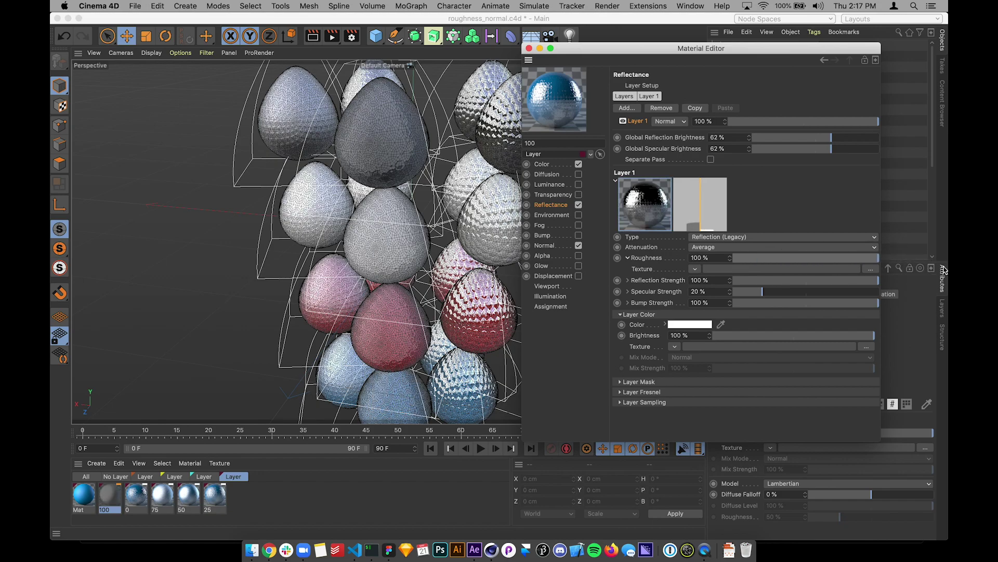
- Try a color brightness of 0% on material 100 and undo the change
click(552, 166)
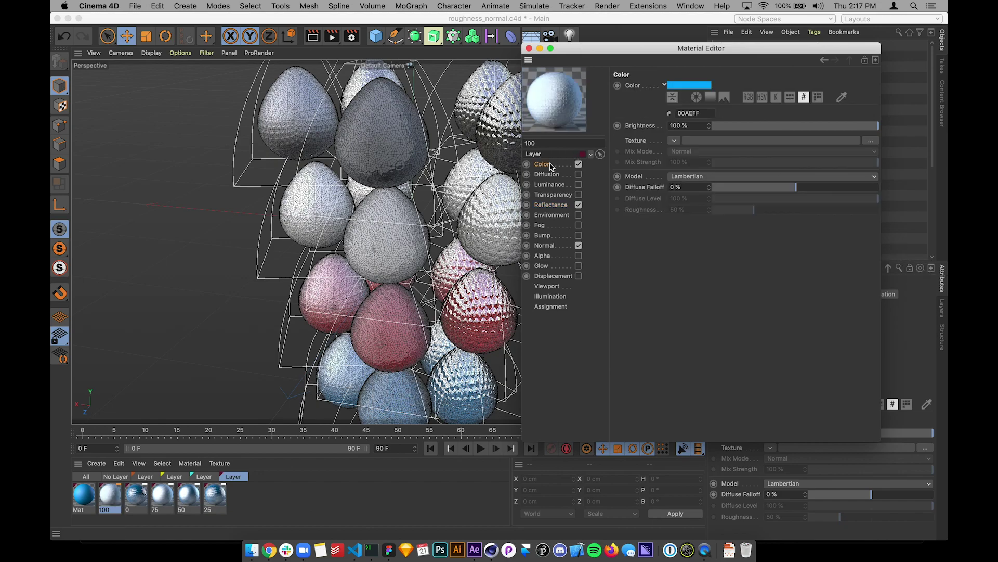
drag(784, 128, 704, 129)
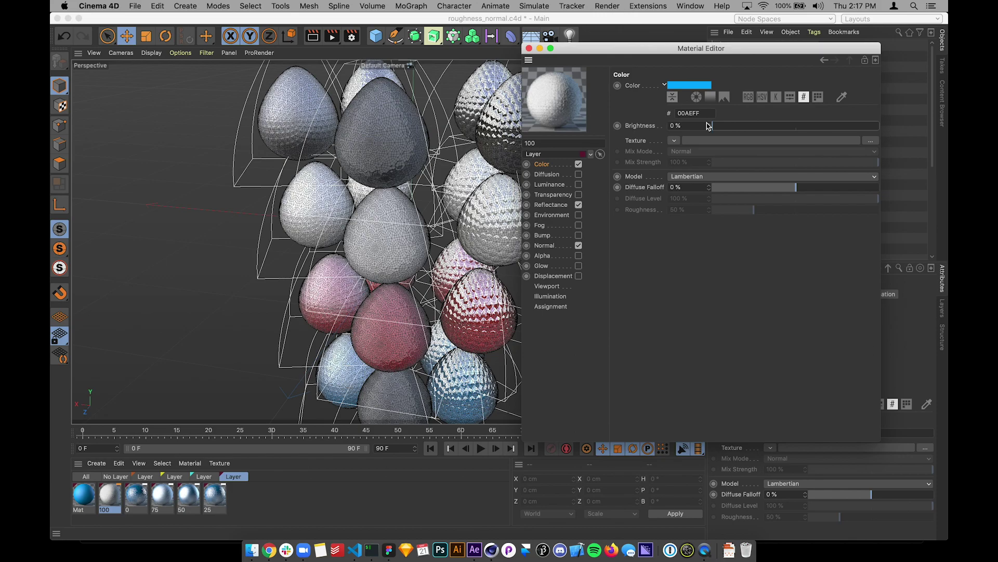
key(super+z)
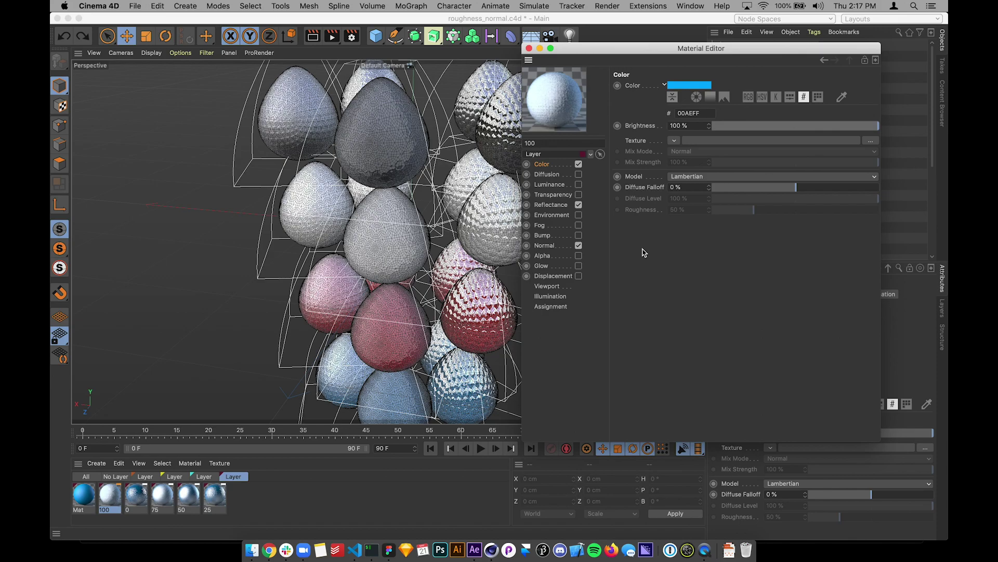
- Switch to Visual Studio Code, change the HDR loaded by rgbeLoader to clouds2.hdr and save Section.js
key(super+Tab)
key(super+Tab)
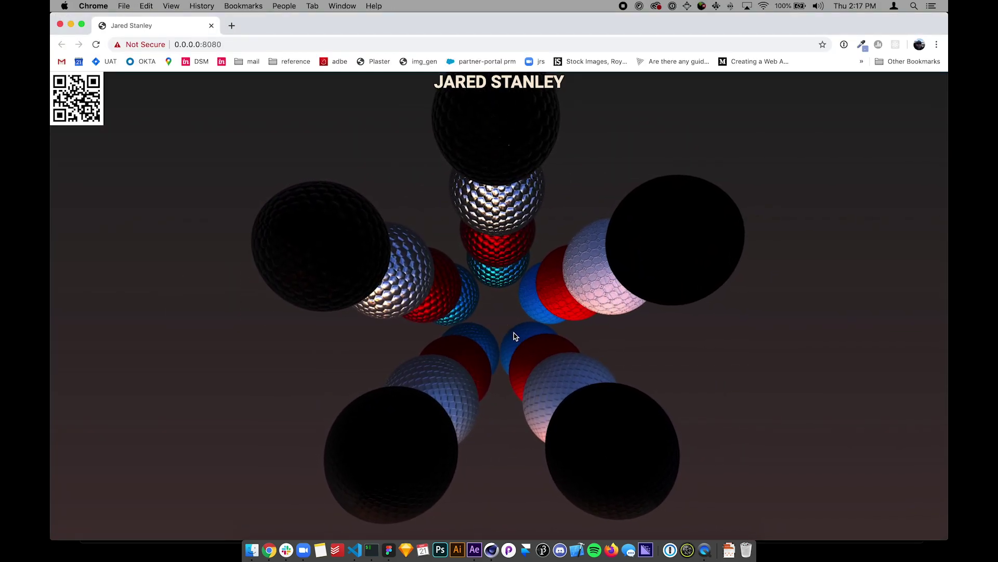
key(super+Tab)
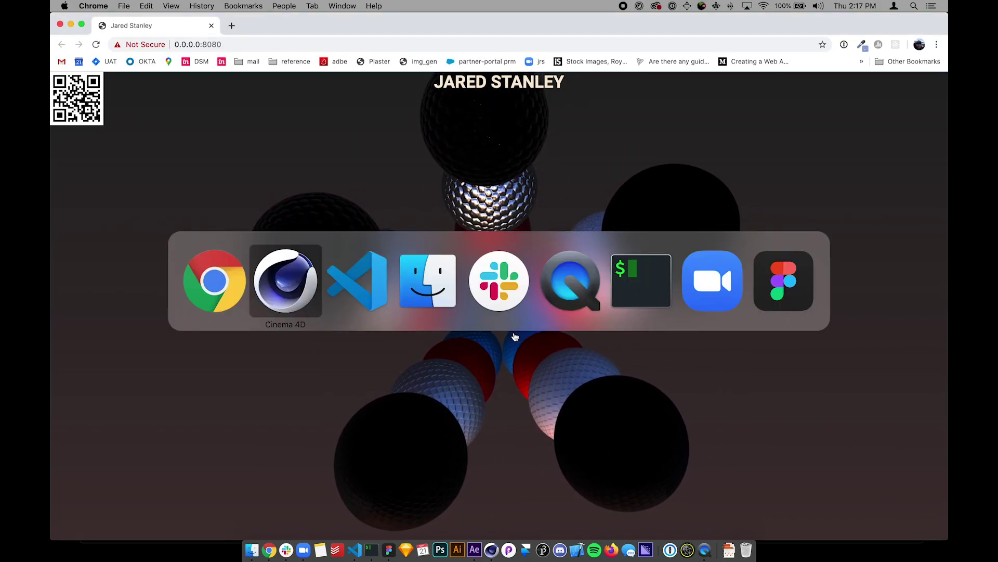
key(super+Tab)
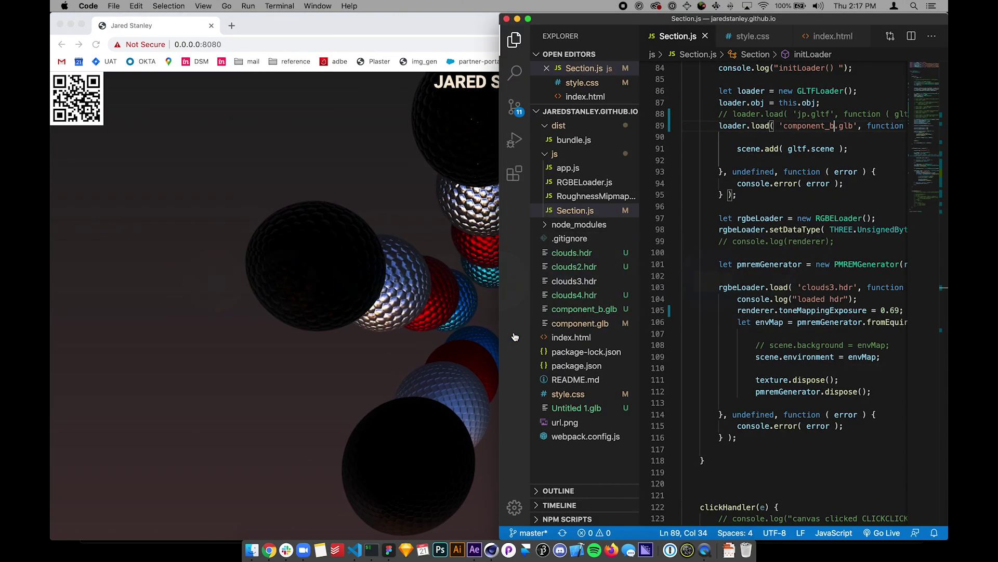
click(883, 310)
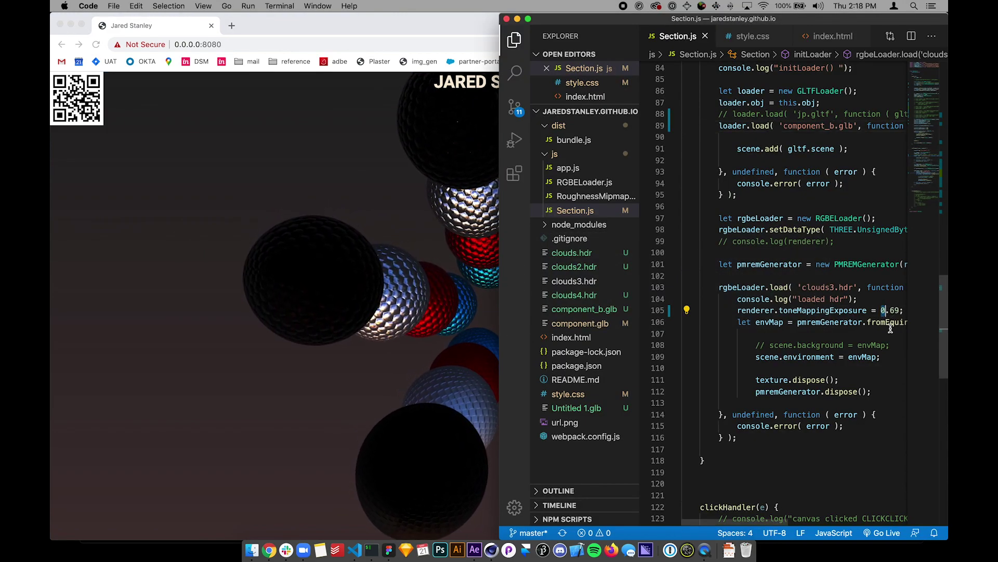
click(832, 289)
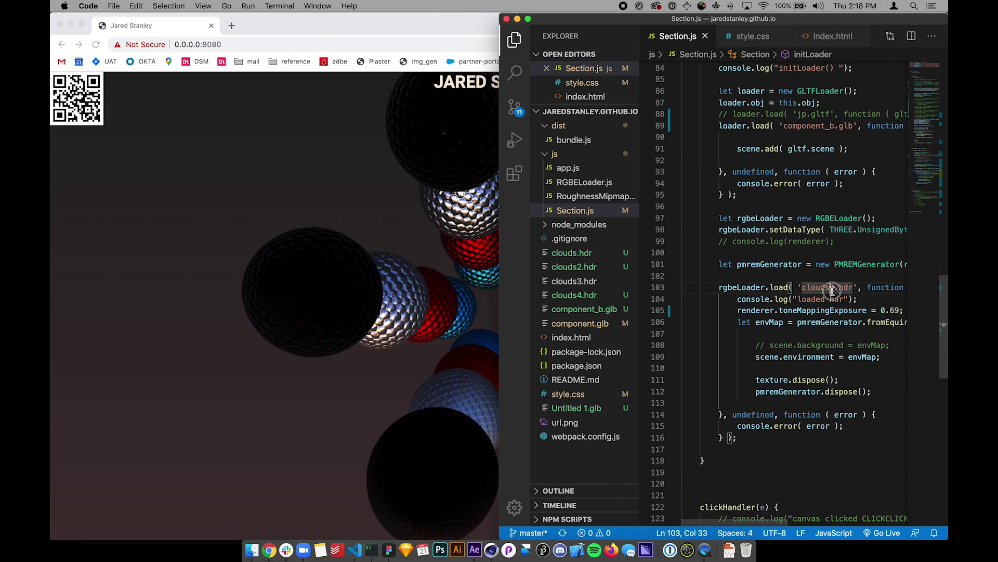
drag(832, 290, 835, 291)
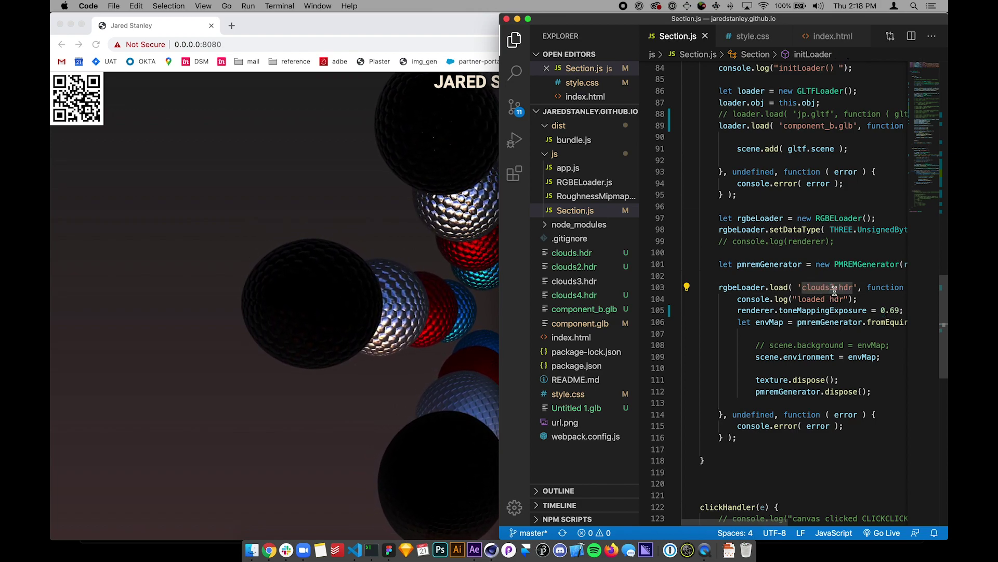
key(Delete)
text(2)
key(super+s)
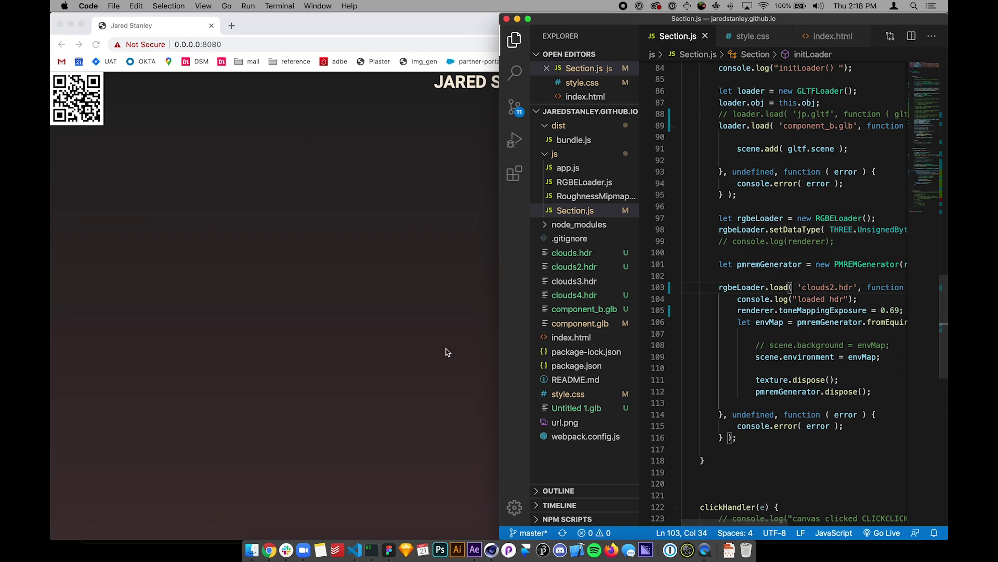
- Switch to Chrome and orbit around the eggs to examine them under the clouds2.hdr lighting
click(448, 352)
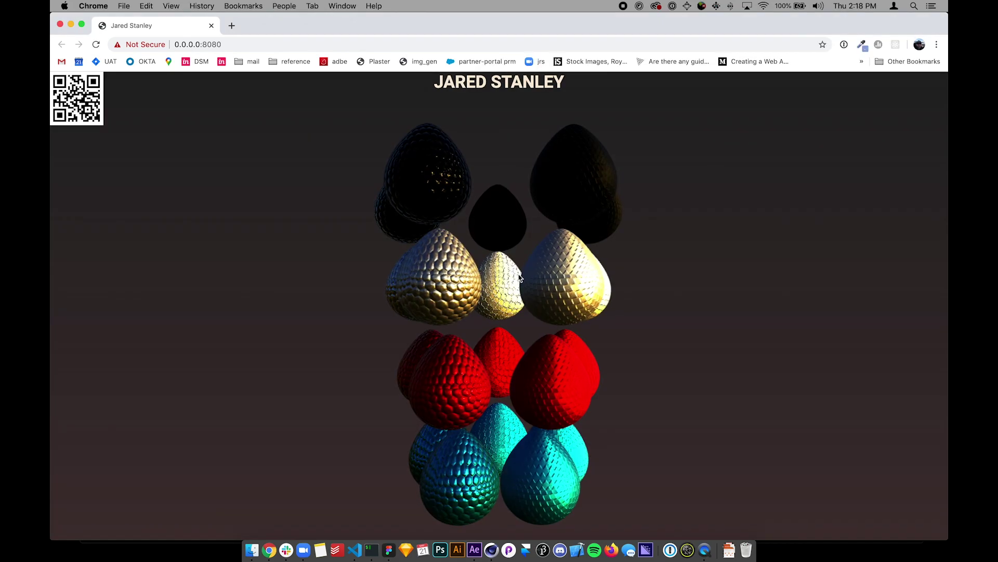
drag(517, 276, 495, 371)
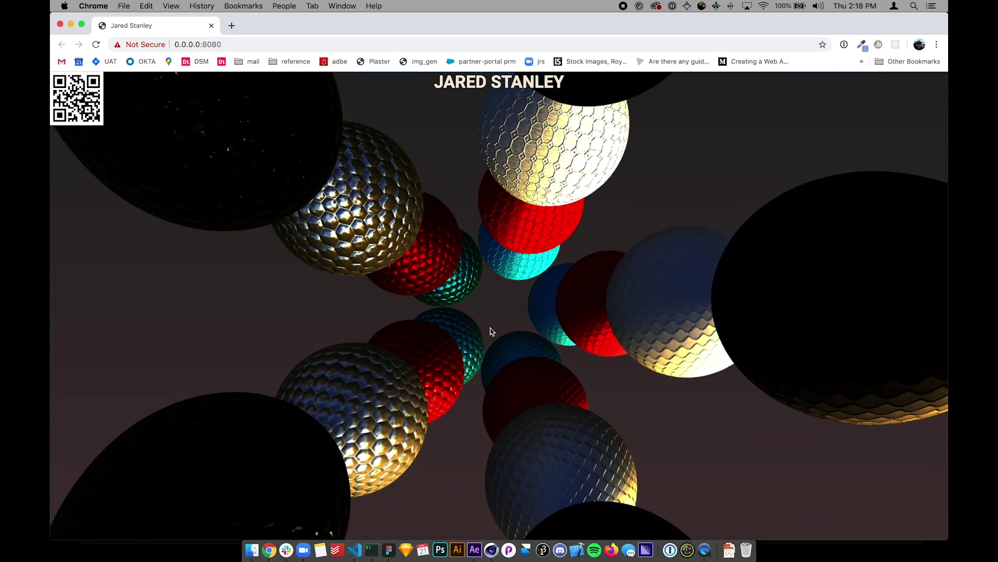
click(485, 336)
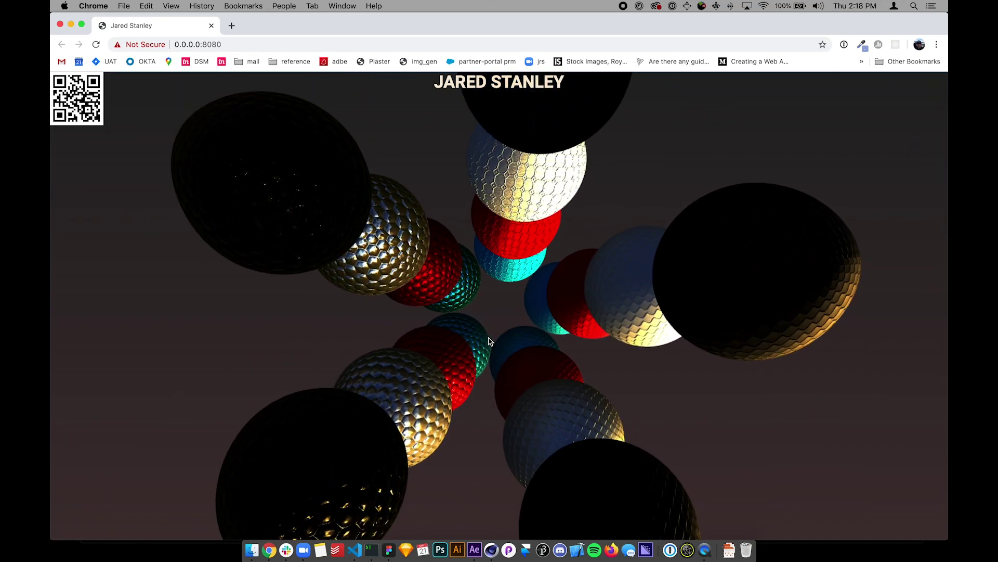
drag(310, 235, 440, 203)
- Switch to Visual Studio Code, change the loaded HDR to clouds4.hdr, set toneMappingExposure to 1.69 and save Section.js
key(super+Tab)
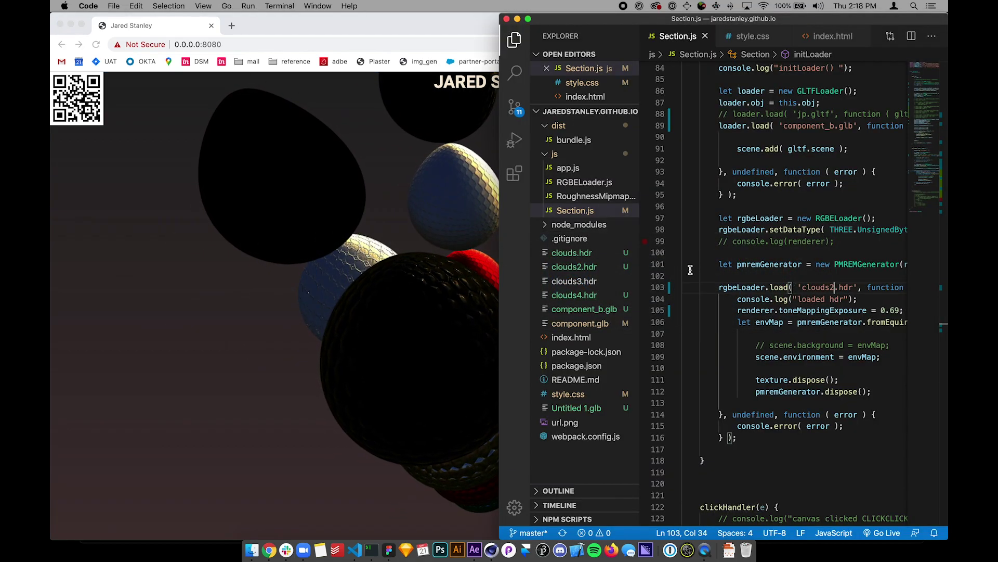
click(885, 311)
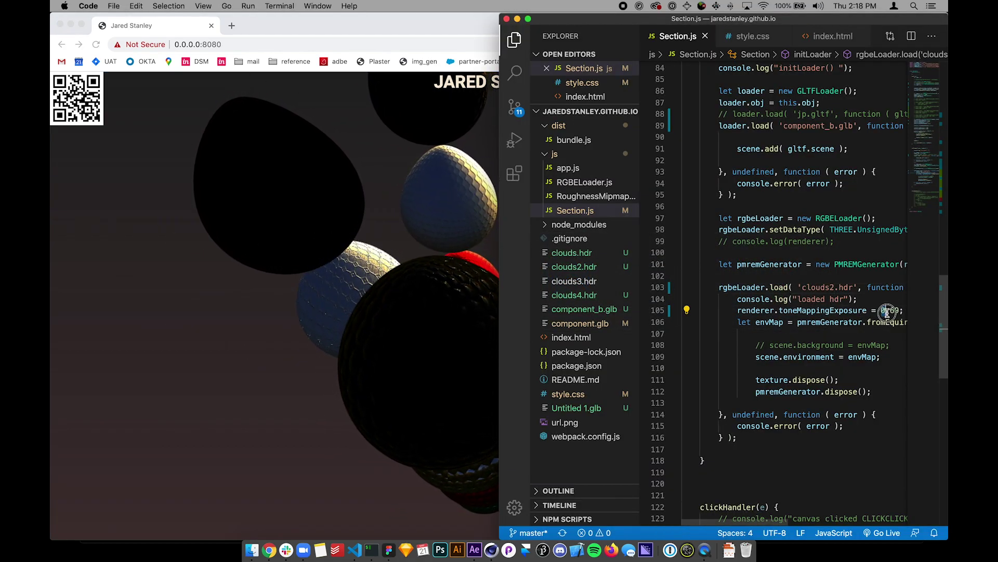
click(833, 287)
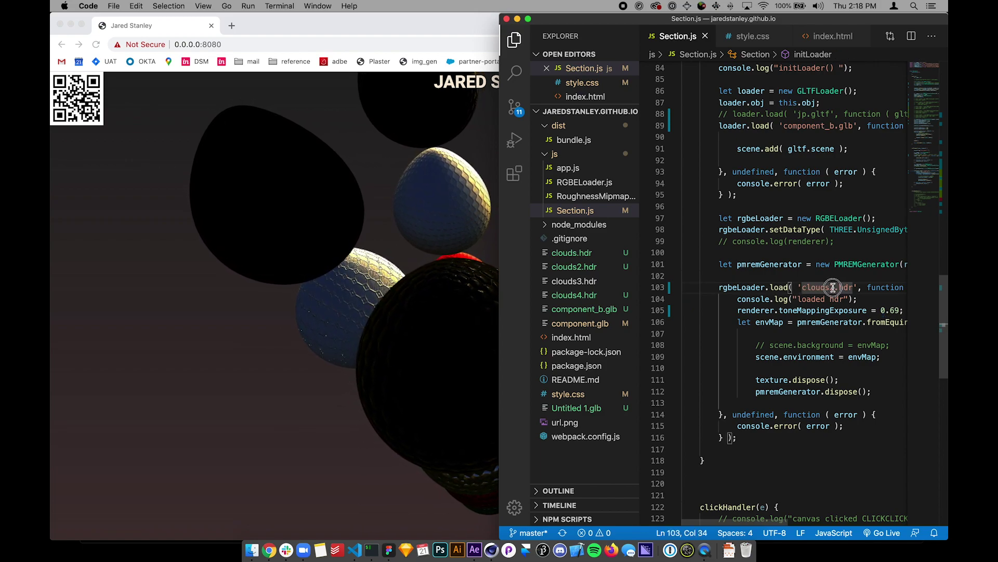
key(BackSpace)
text(4)
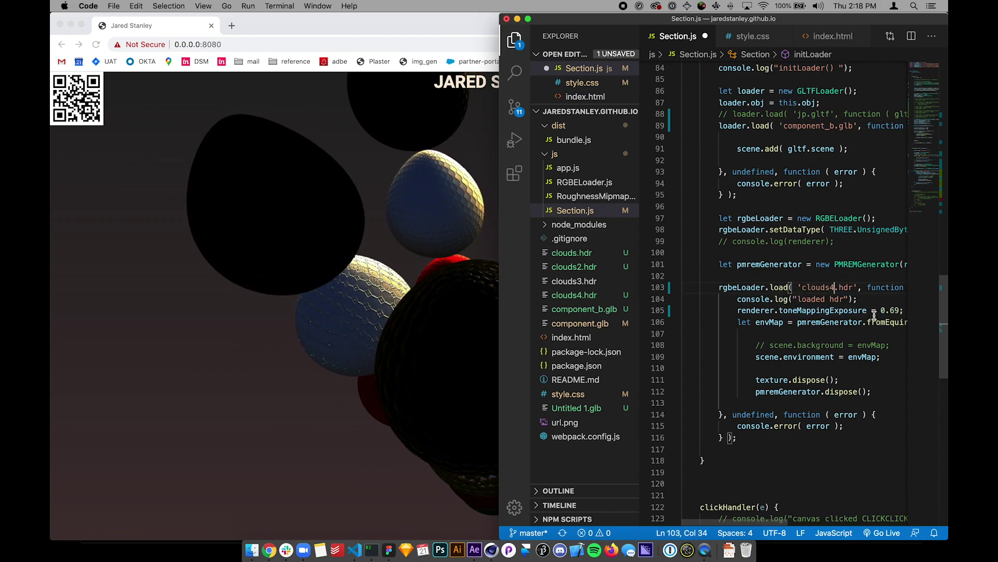
click(885, 311)
key(BackSpace)
text(1)
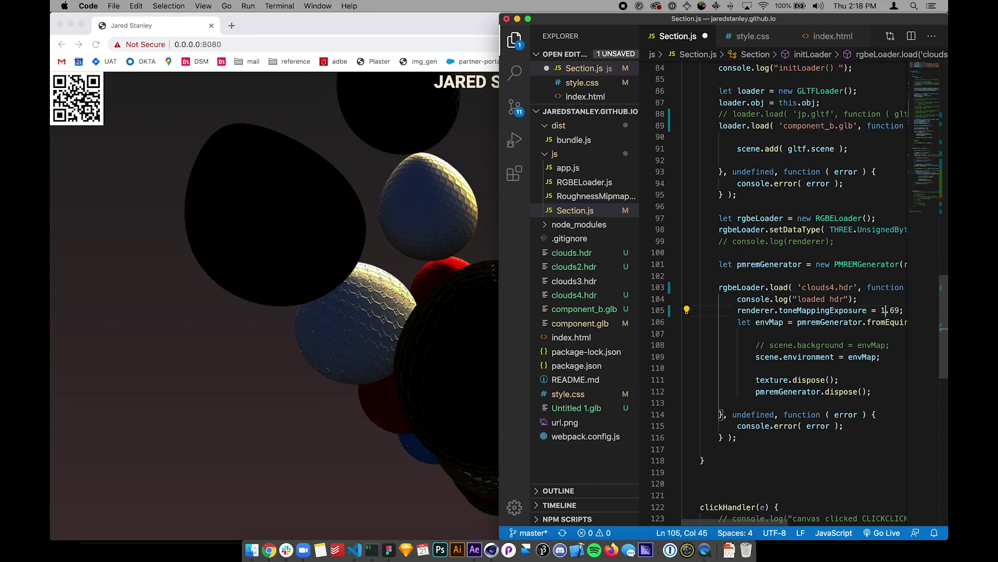
key(super+s)
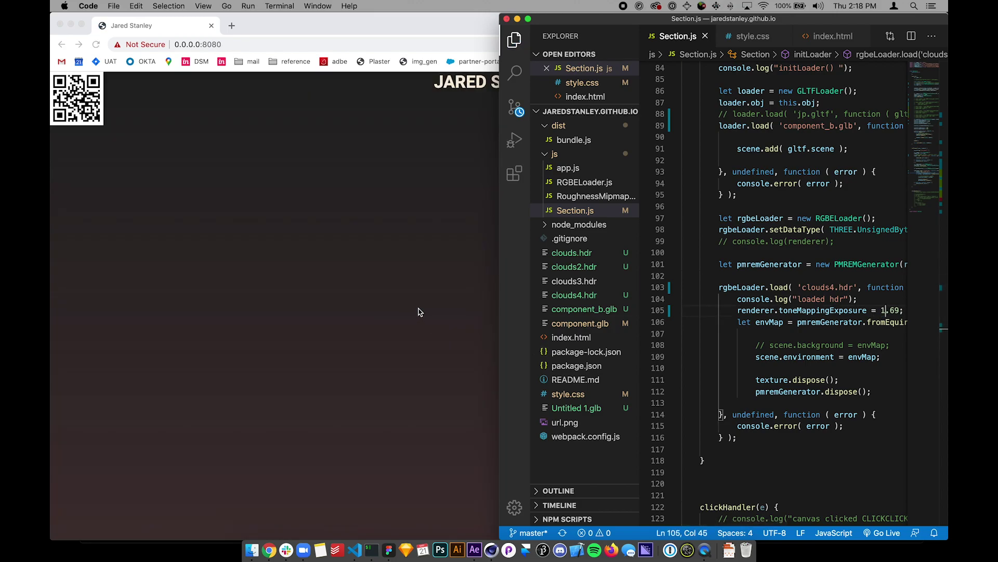
- Switch to Chrome and orbit around the eggs from above to examine their roughness and normal maps under the clouds4.hdr lighting
click(466, 304)
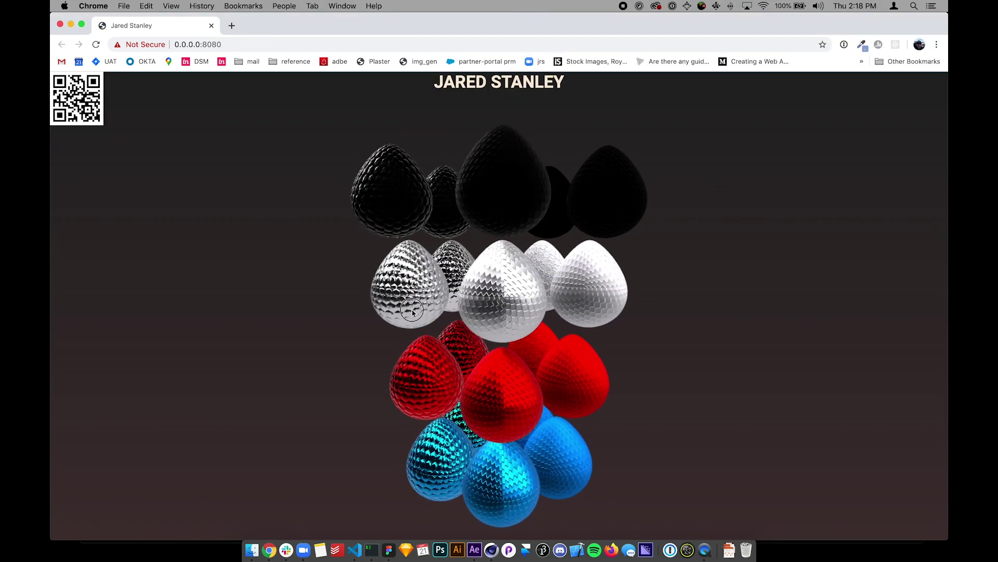
drag(344, 327, 271, 335)
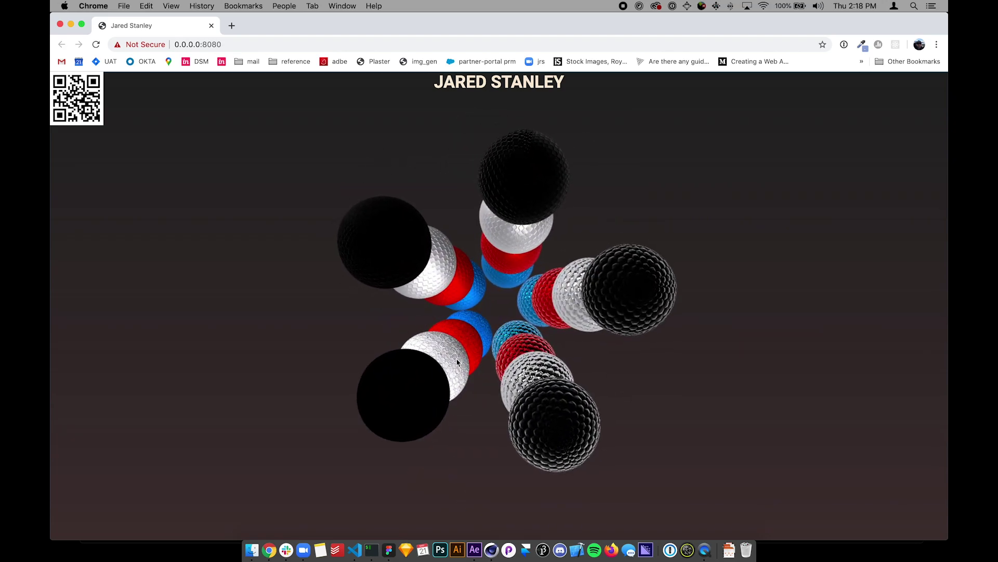
scroll(456, 359, up, 5)
drag(407, 408, 405, 404)
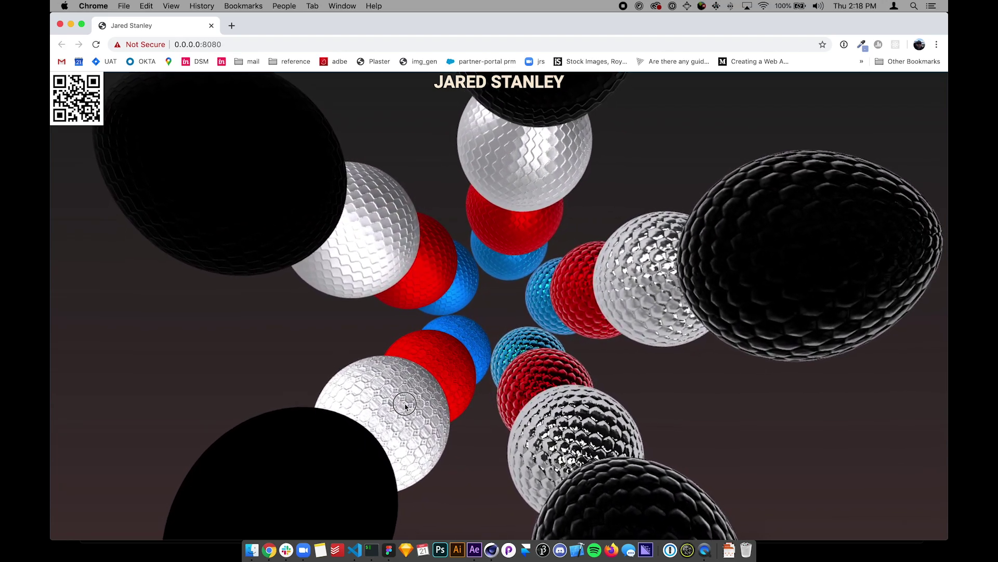
drag(272, 301, 324, 363)
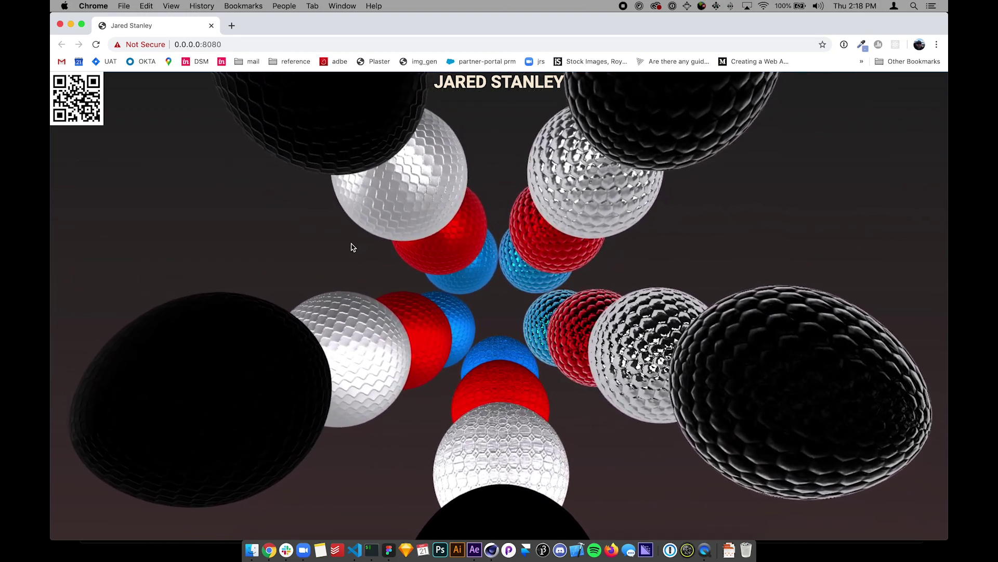
drag(352, 243, 479, 401)
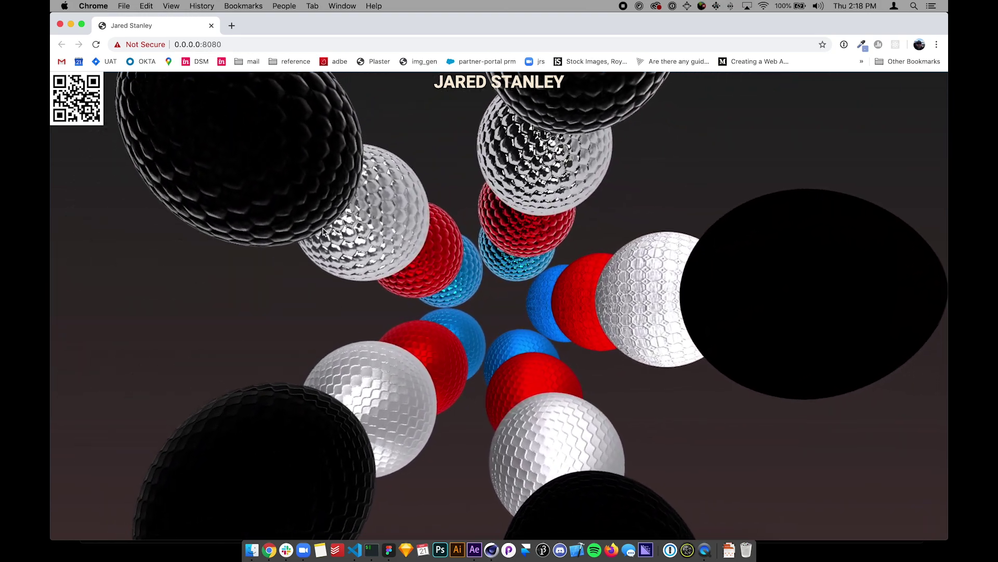
drag(323, 232, 433, 435)
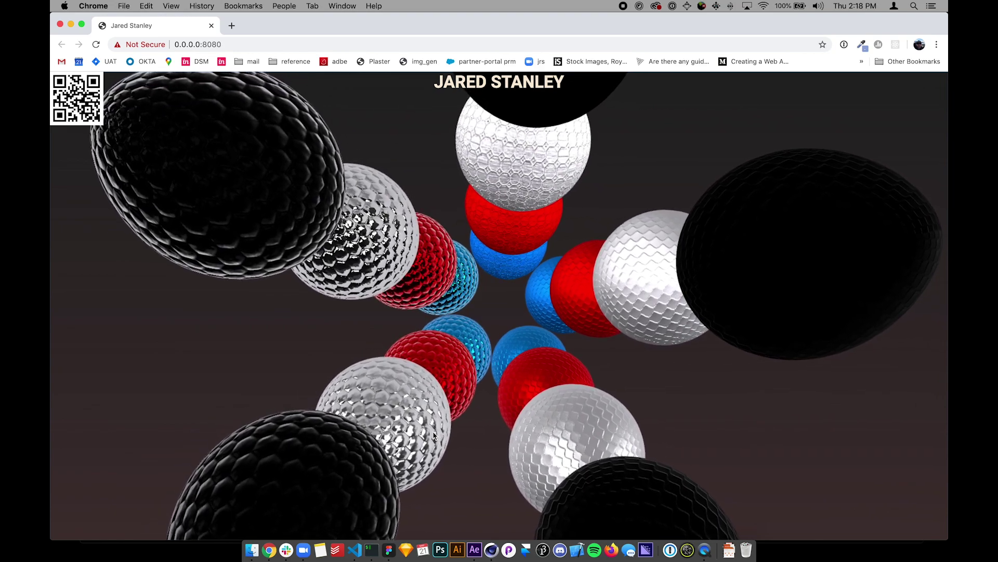